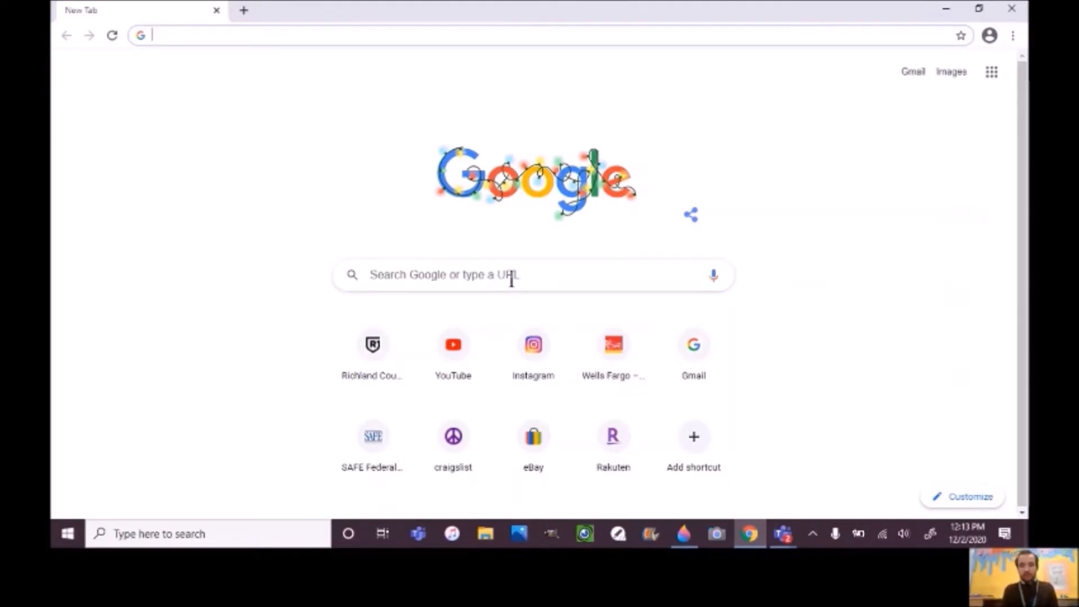
Search Google for "empty room" and show the image results
left_click(467, 271)
type("em")
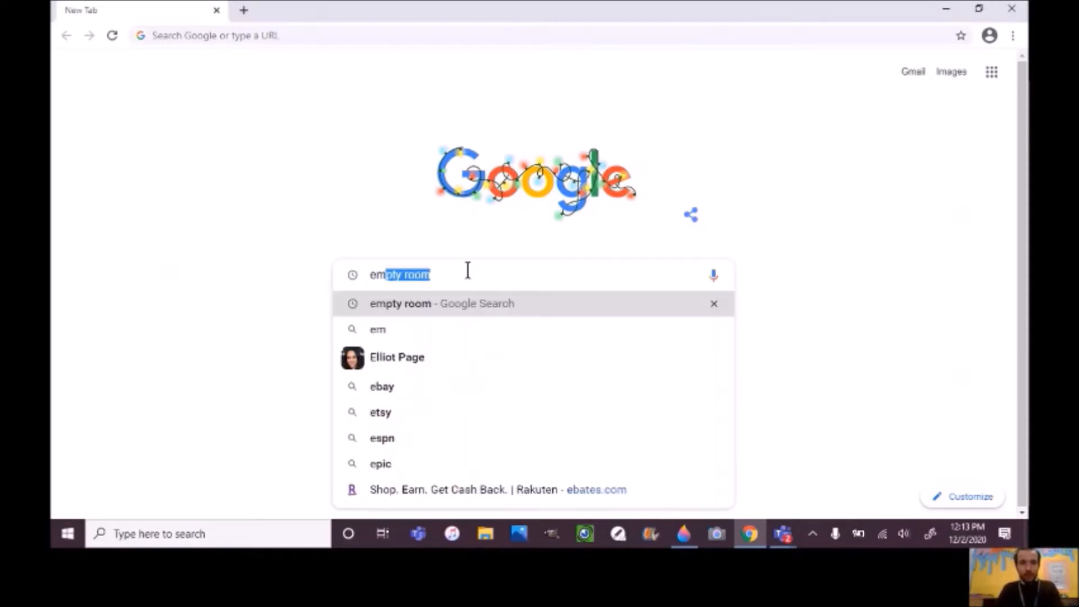
type("pty room")
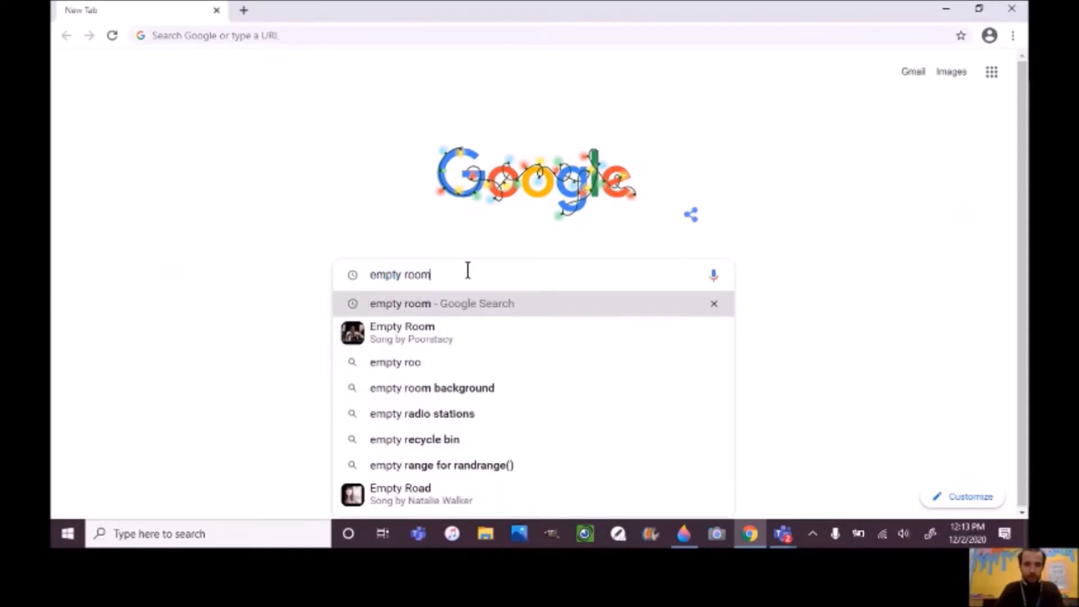
key("Return")
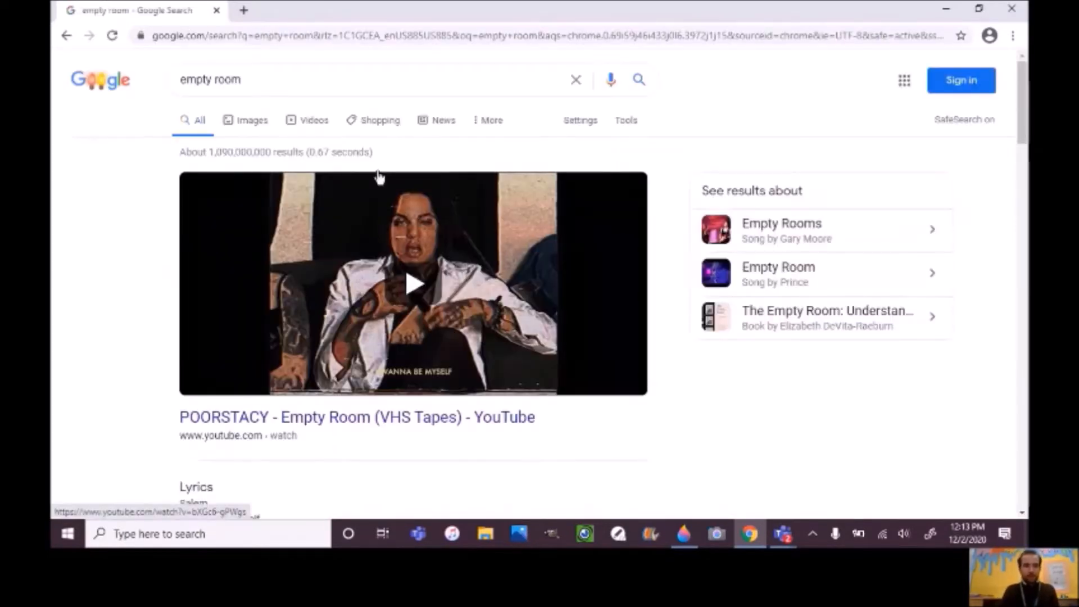
left_click(259, 127)
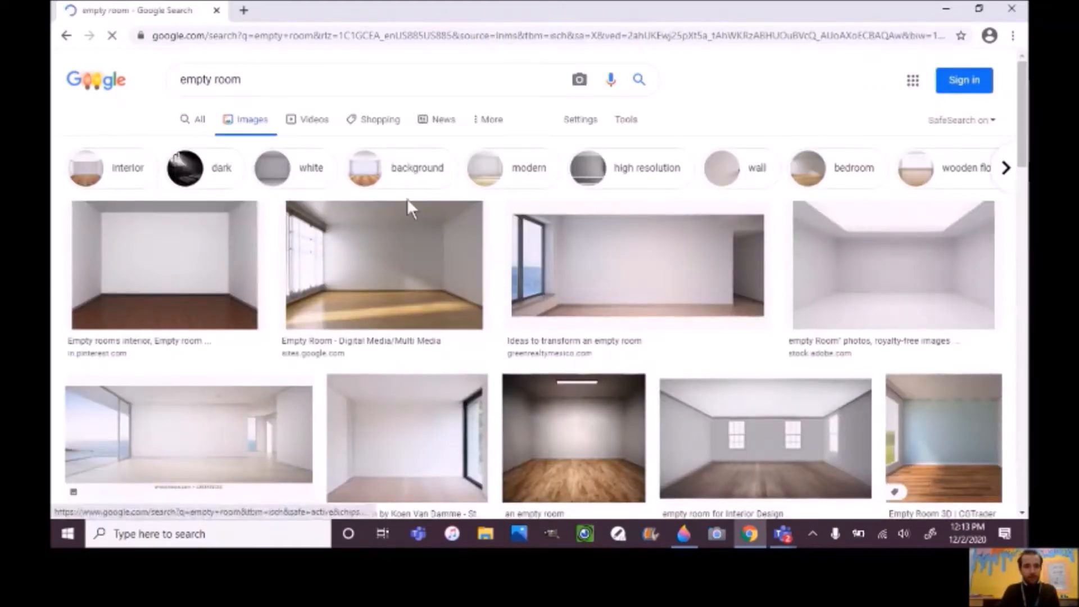
Copy the large preview of the Digital Media/Multi Media empty room photo with the curtained window and sunlit wooden floor
scroll(411, 218, "down", 3)
scroll(411, 218, "down", 5)
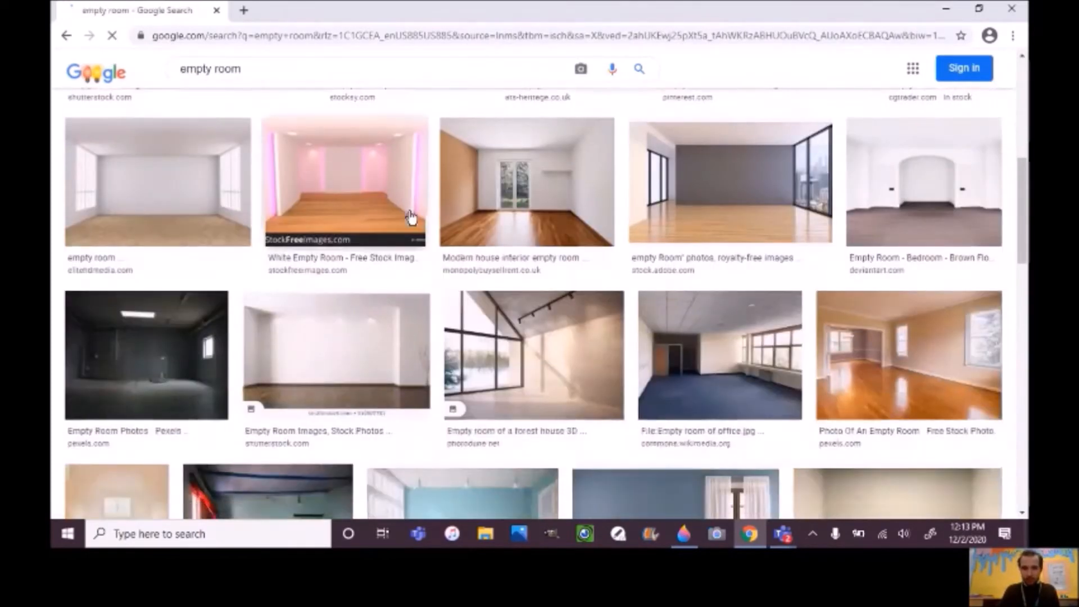
scroll(410, 220, "down", 2)
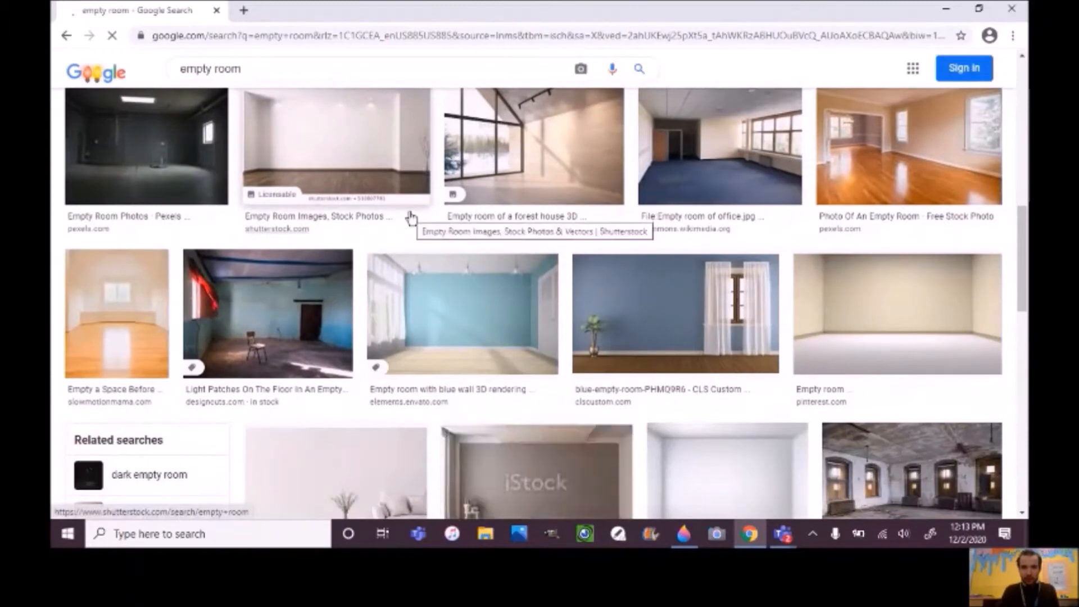
scroll(410, 231, "up", 5)
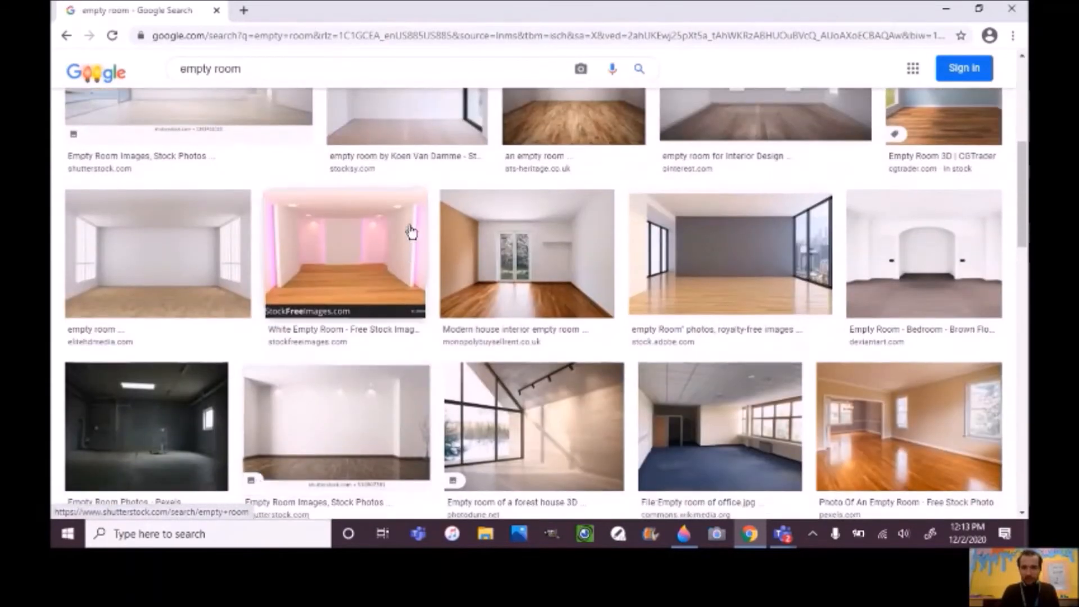
scroll(521, 291, "up", 5)
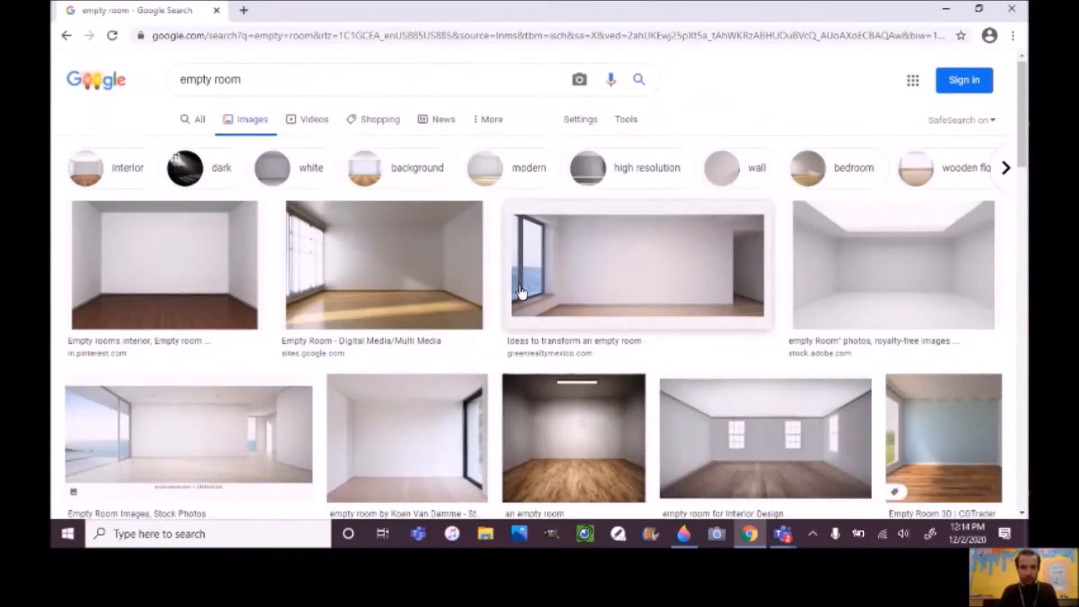
left_click(389, 291)
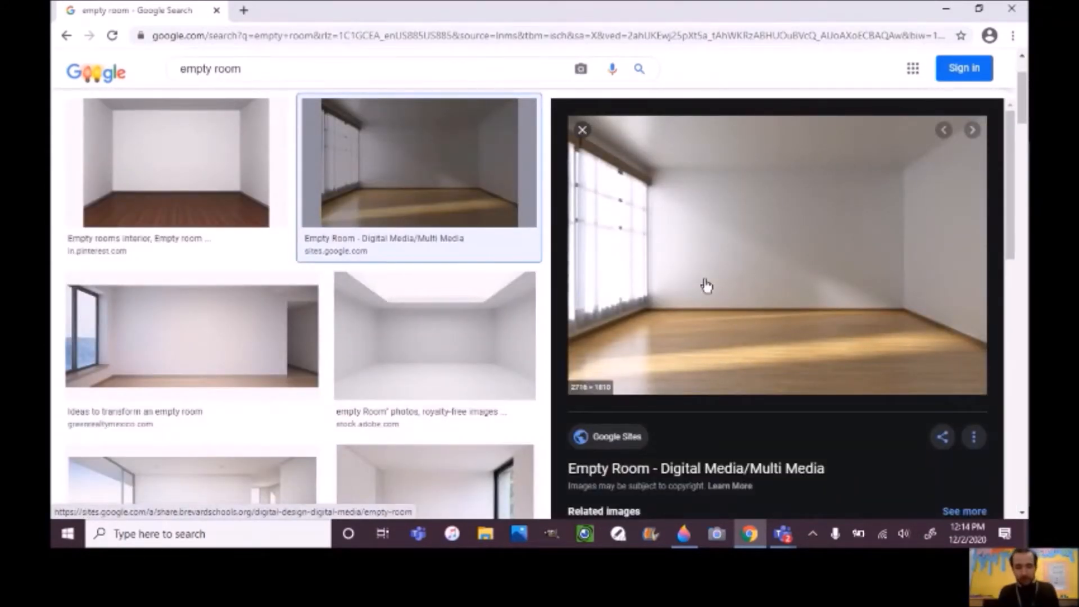
right_click(746, 299)
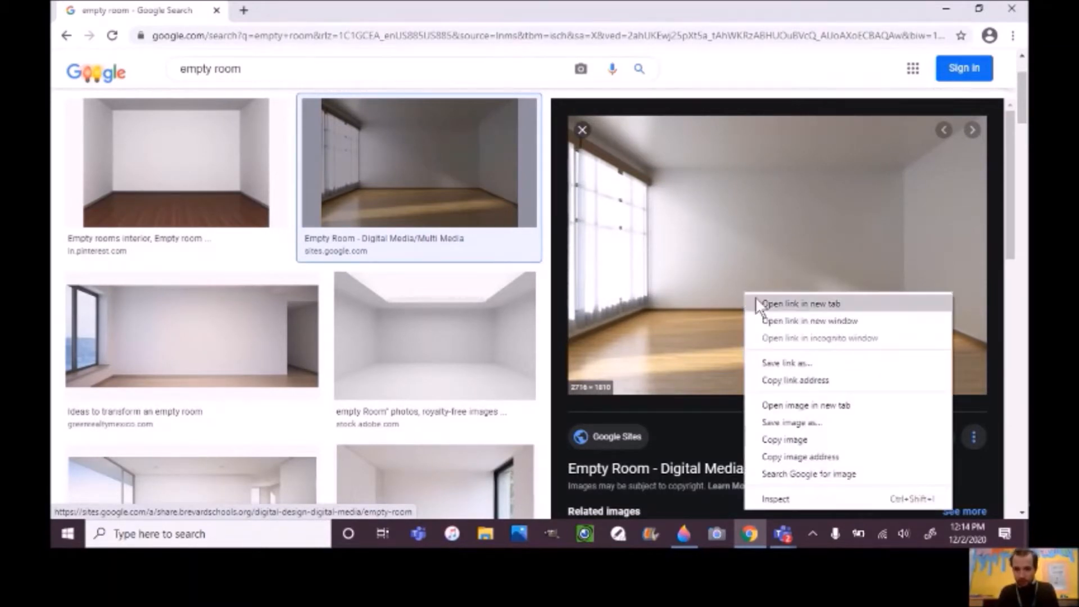
left_click(811, 440)
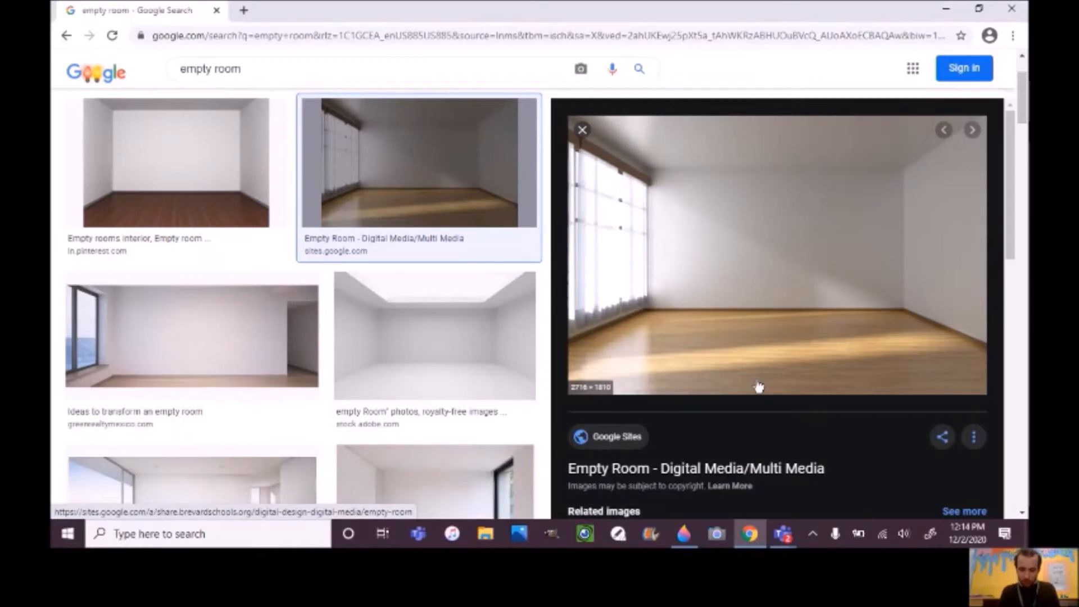
Switch to Paint 3D, paste the copied room photo as the canvas background and deselect it
left_click(690, 538)
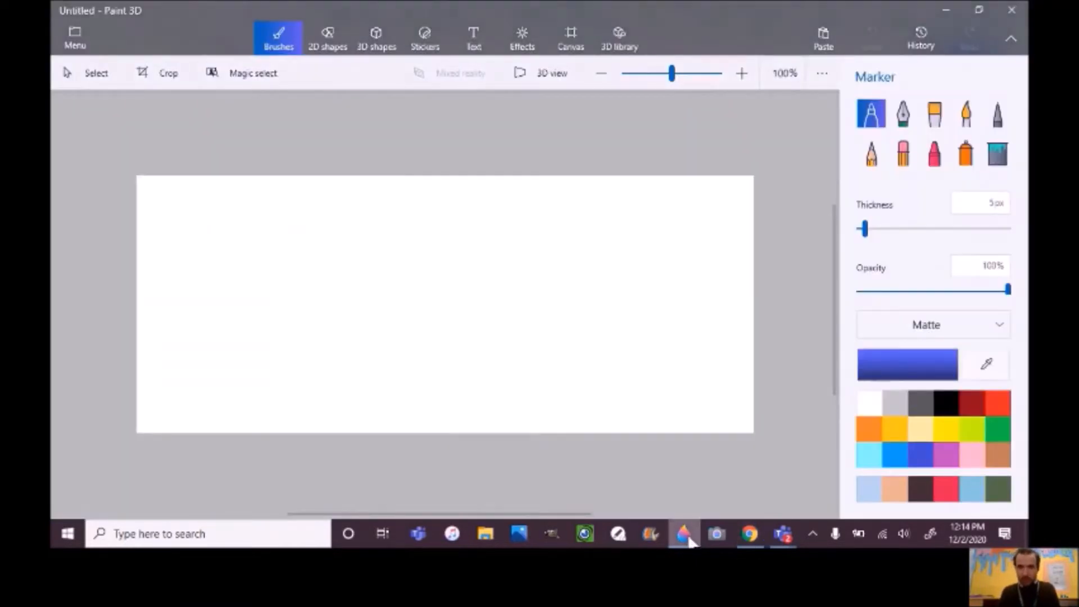
left_click(824, 37)
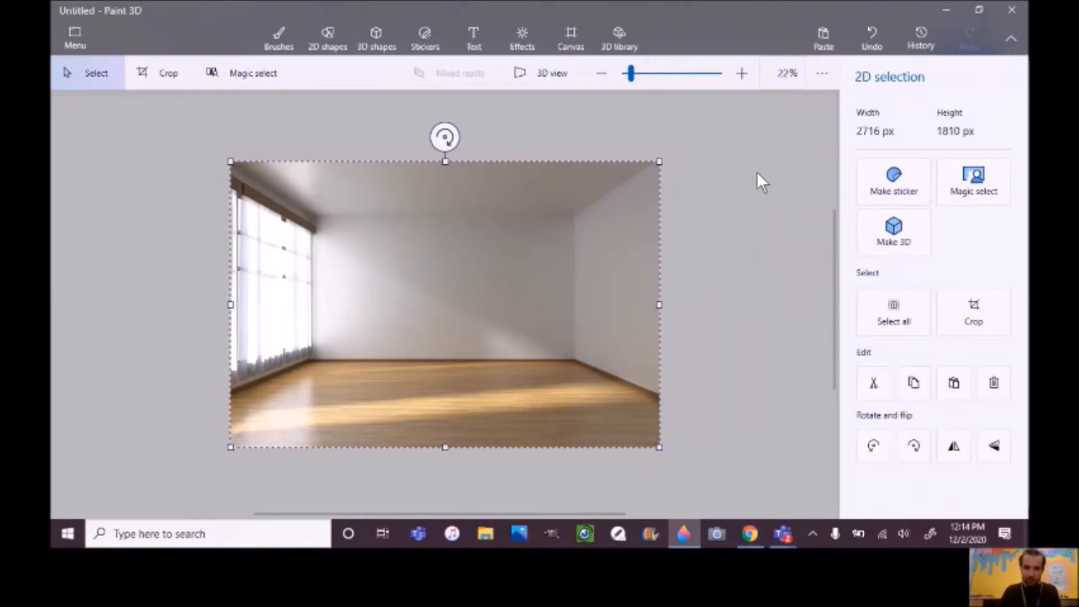
left_click(755, 213)
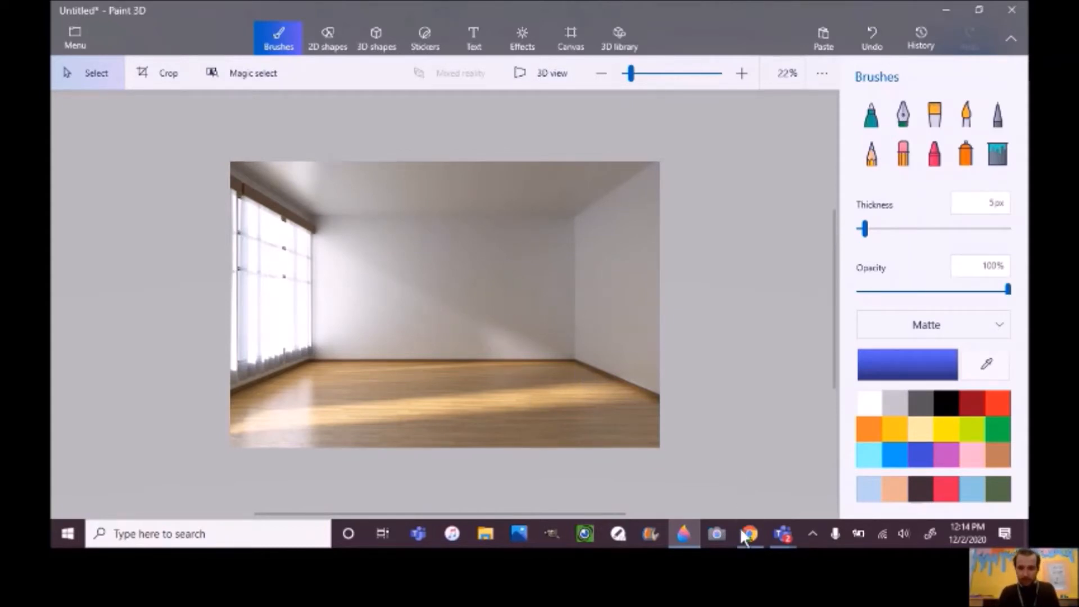
Return to Chrome and replace the image search term with "bed"
mouse_move(745, 535)
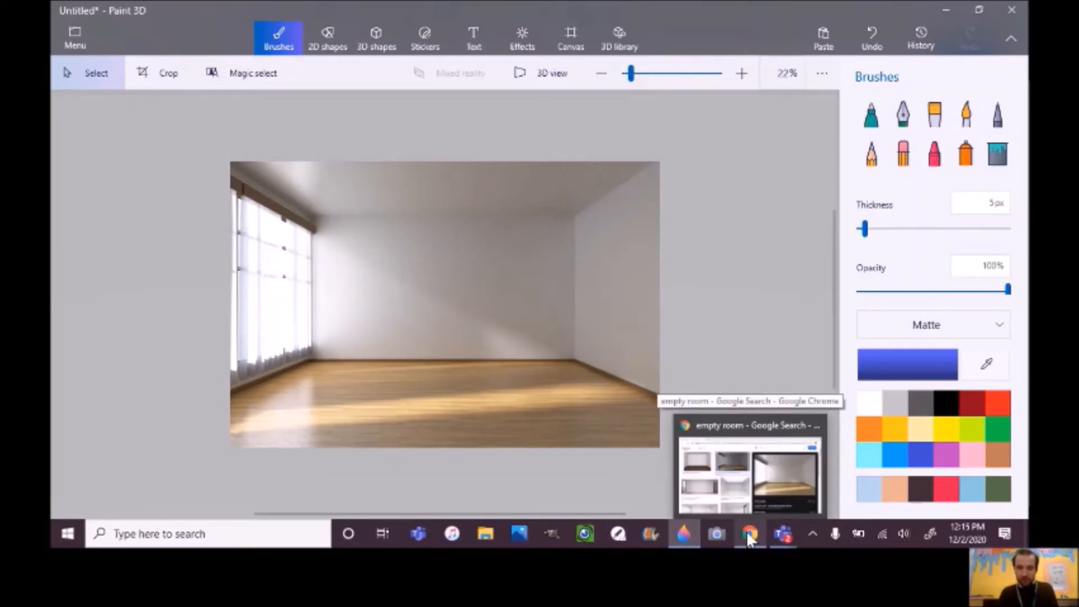
left_click(751, 534)
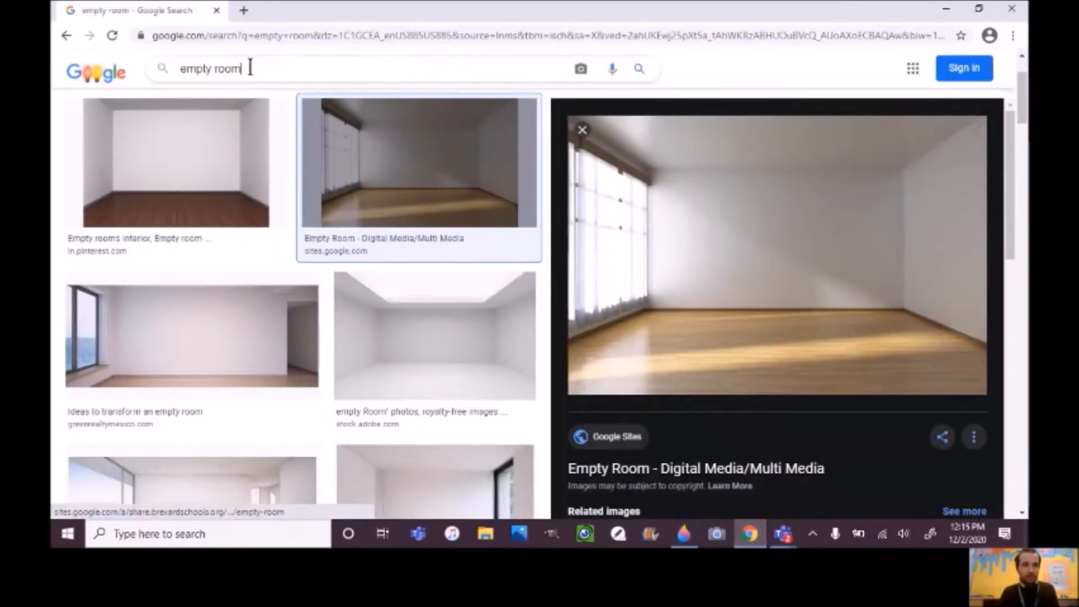
left_click_drag(251, 68, 176, 73)
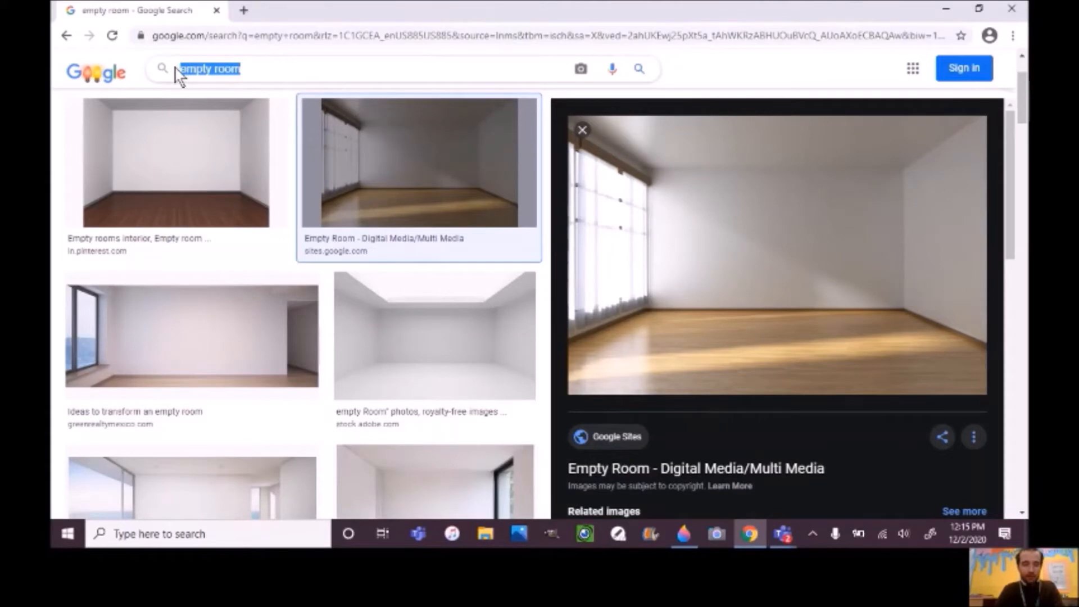
type("bed")
key("Return")
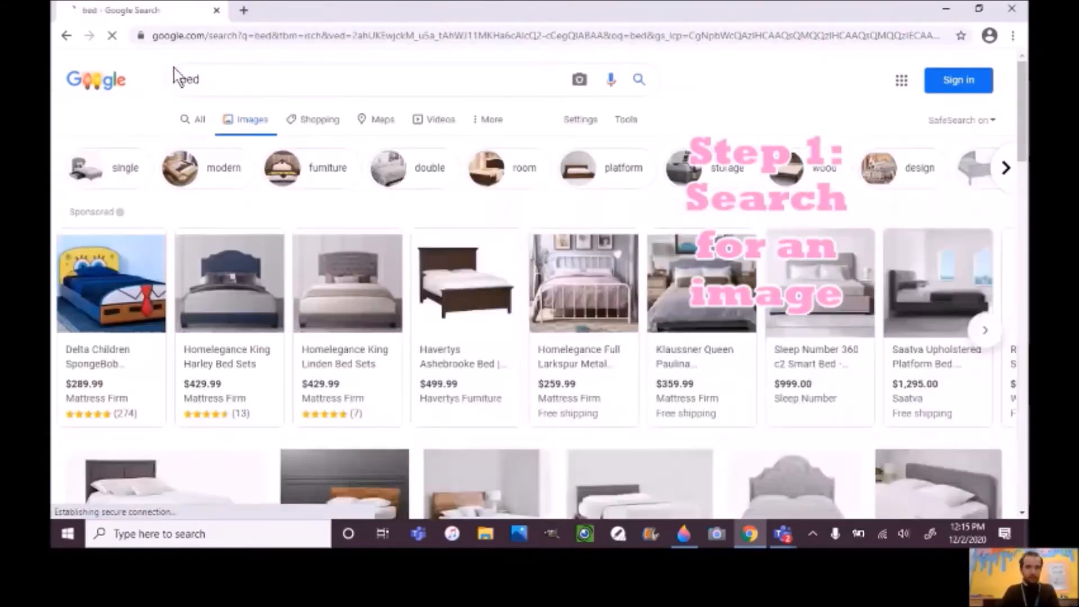
Find the Jerary King Upholstered Bed image on a white background and copy its large preview
scroll(290, 183, "down", 3)
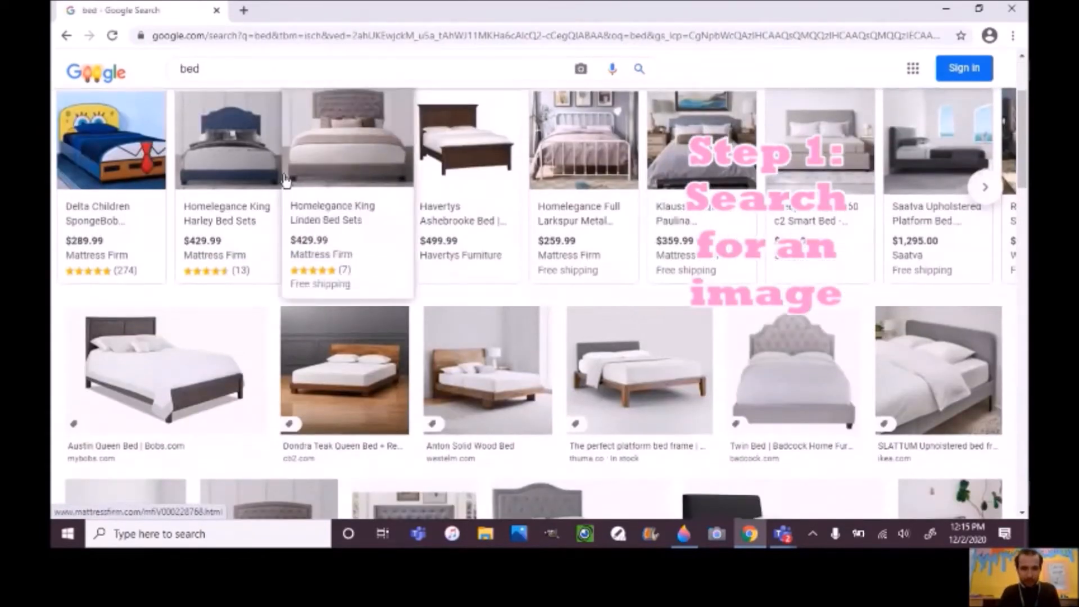
scroll(285, 178, "down", 3)
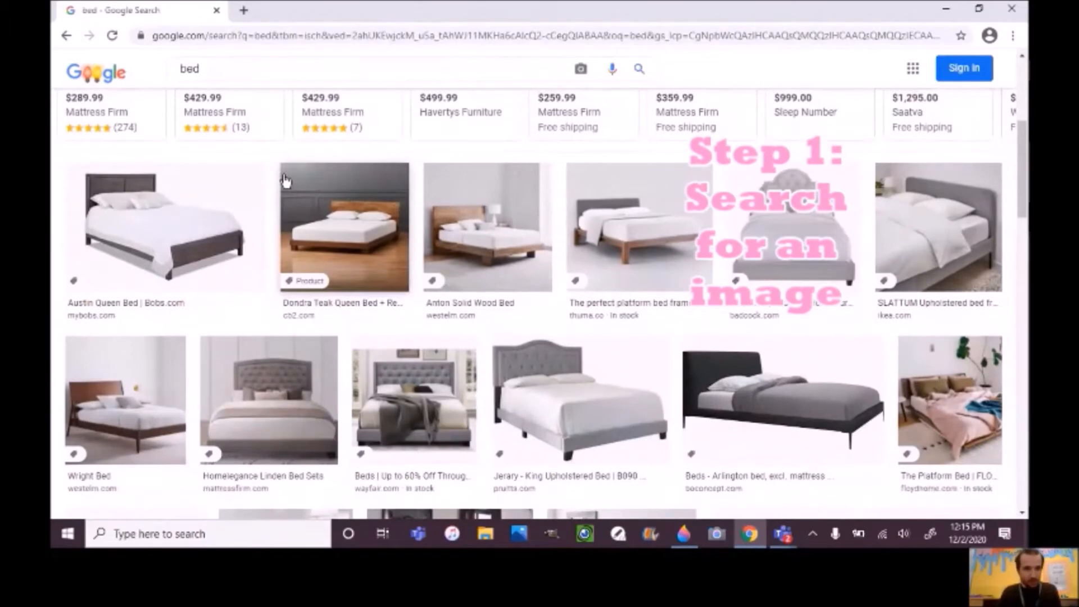
scroll(285, 179, "down", 3)
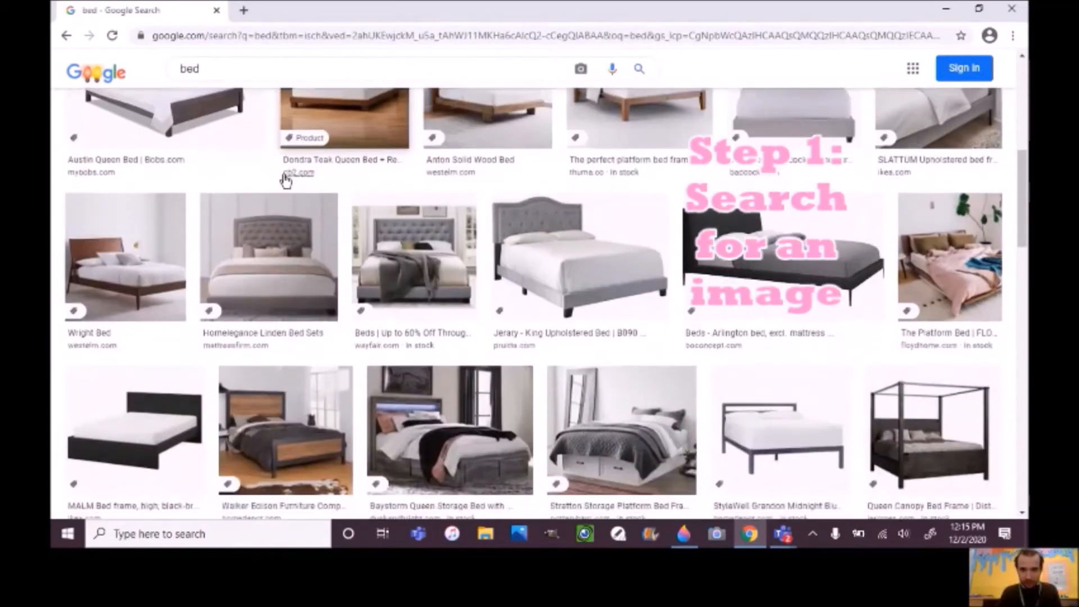
scroll(285, 178, "down", 2)
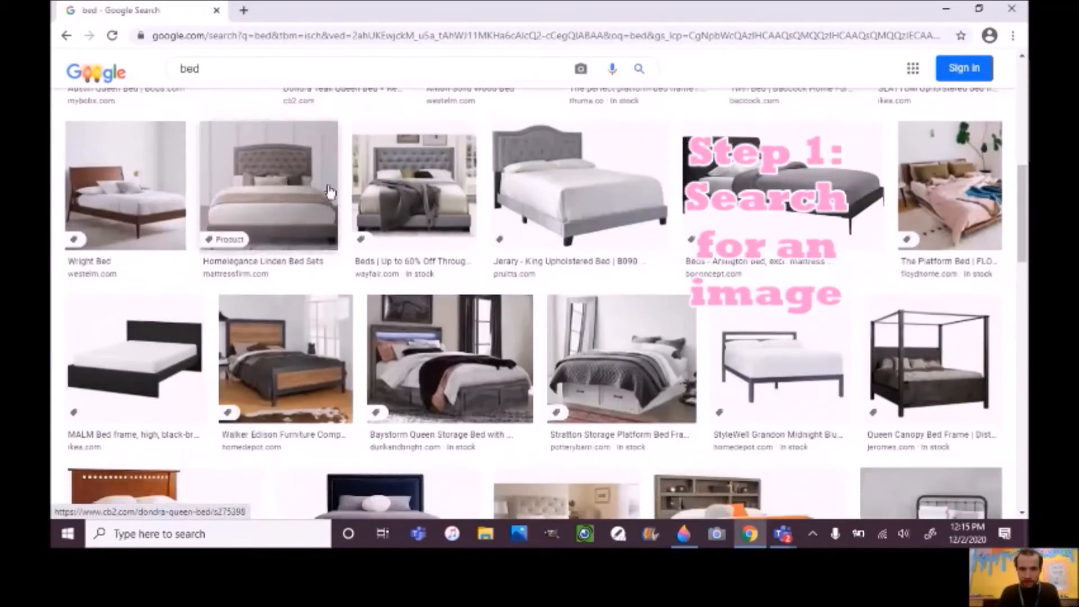
left_click(572, 208)
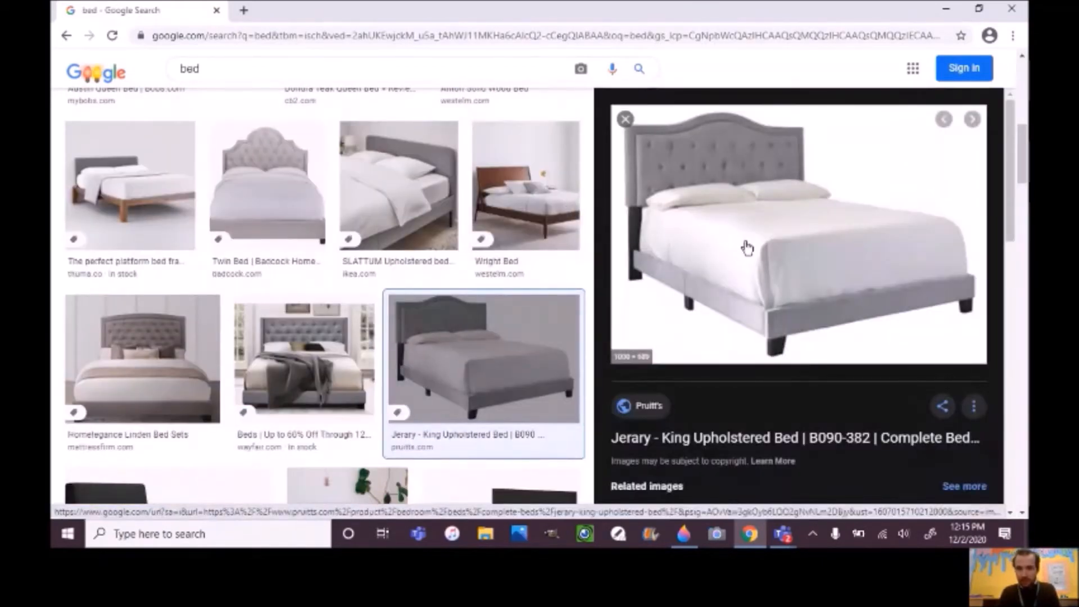
right_click(752, 247)
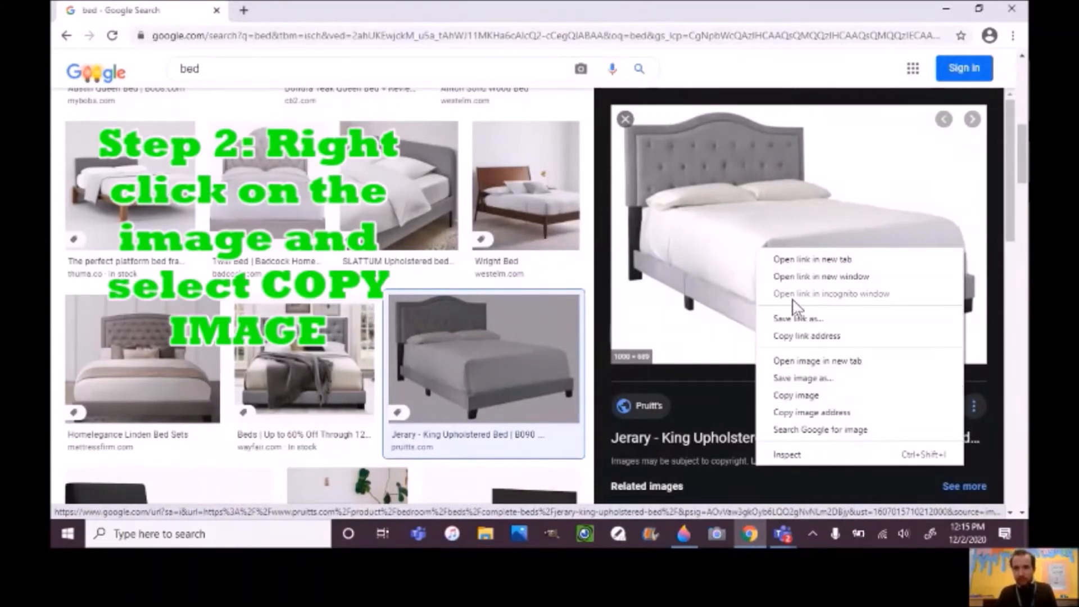
left_click(798, 395)
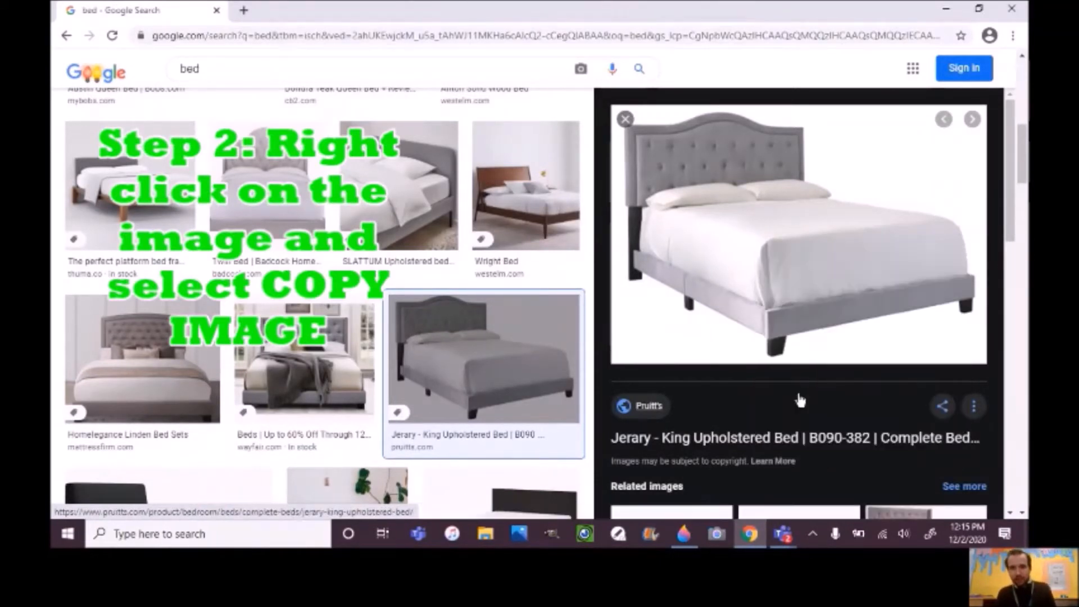
Switch to Paint 3D, paste the bed image and place it on the room's floor right of centre
left_click(684, 534)
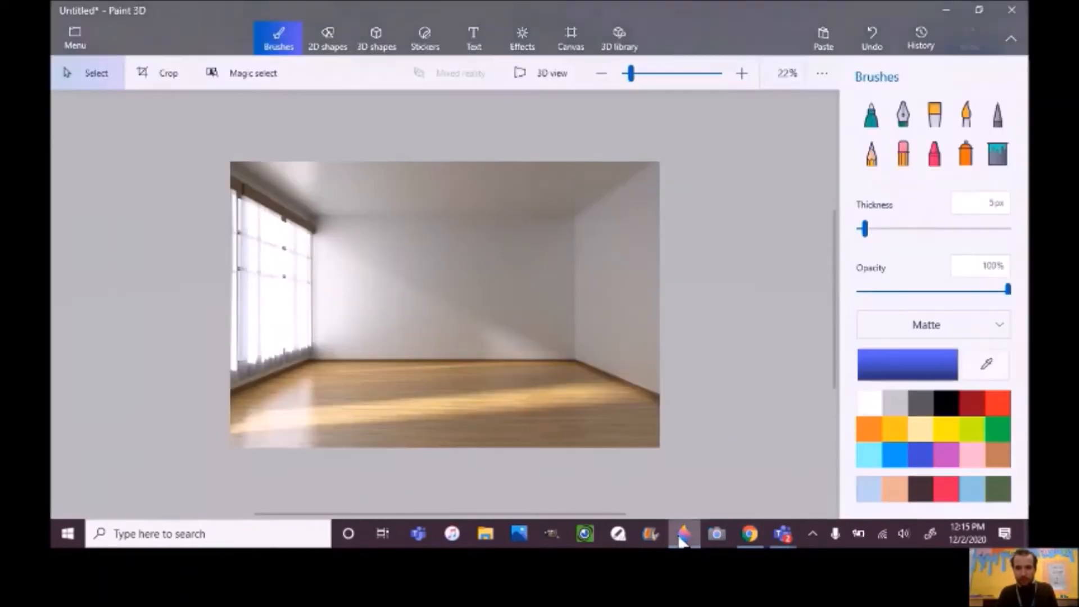
left_click(815, 39)
left_click_drag(457, 313, 503, 364)
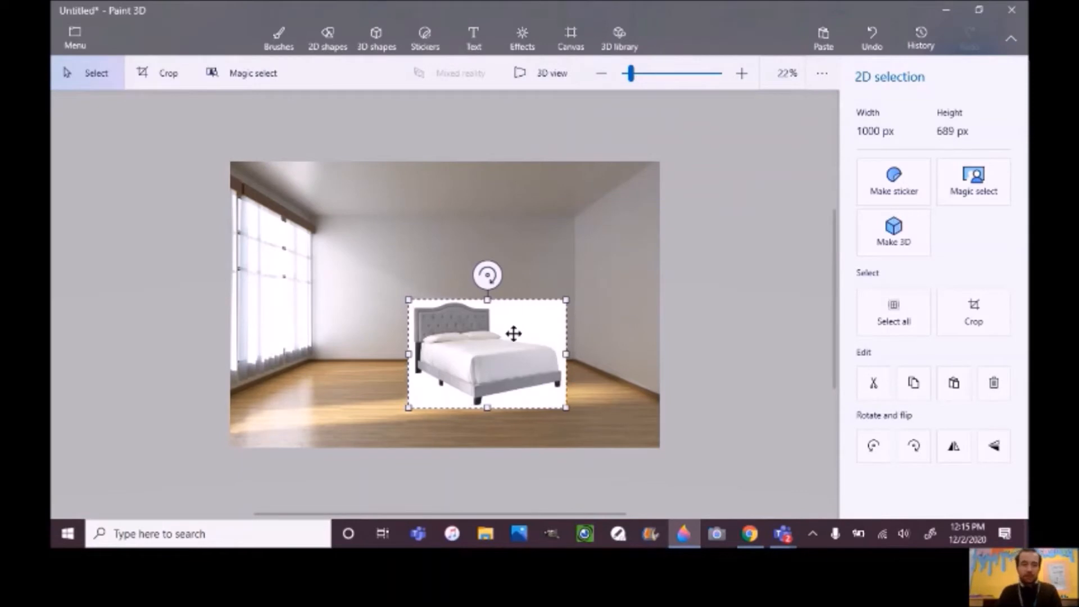
Cut out the bed with Magic select, adding its four dark legs to the cutout
left_click(255, 77)
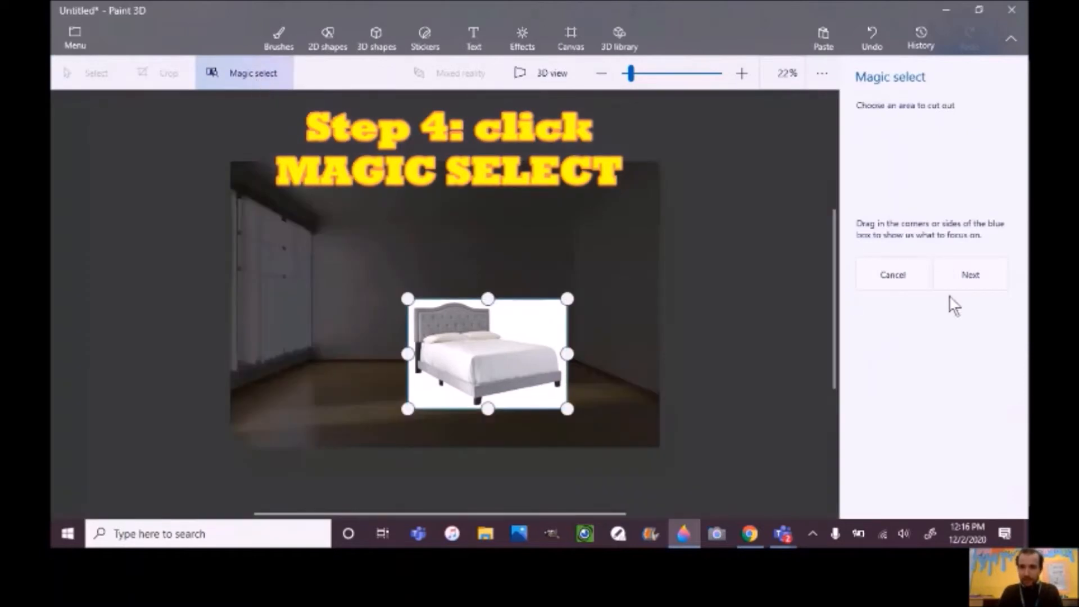
left_click(968, 284)
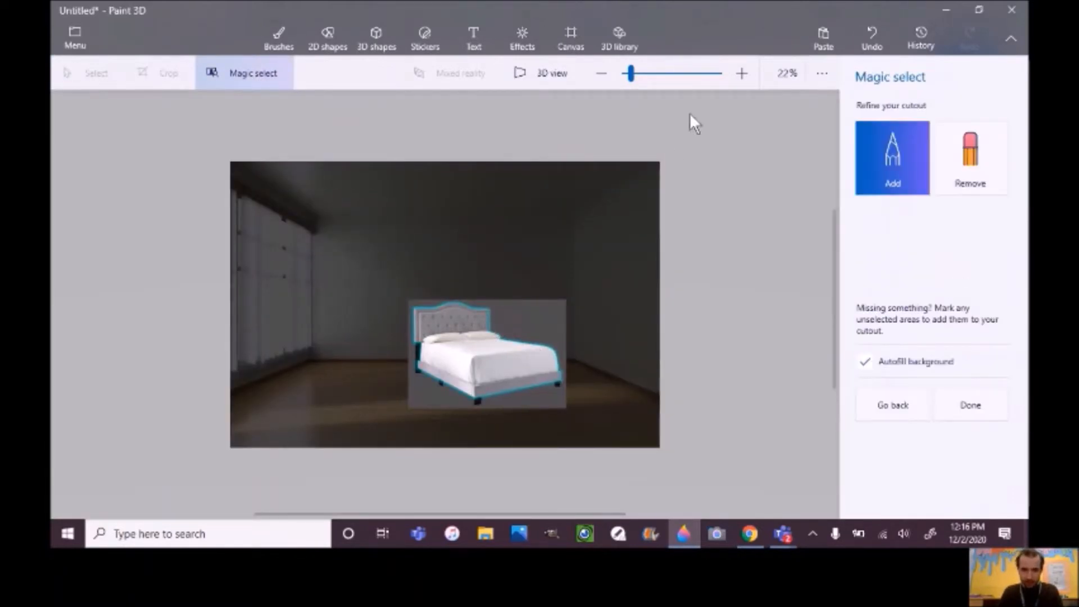
left_click(742, 72)
left_click(742, 72)
left_click_drag(830, 272, 831, 325)
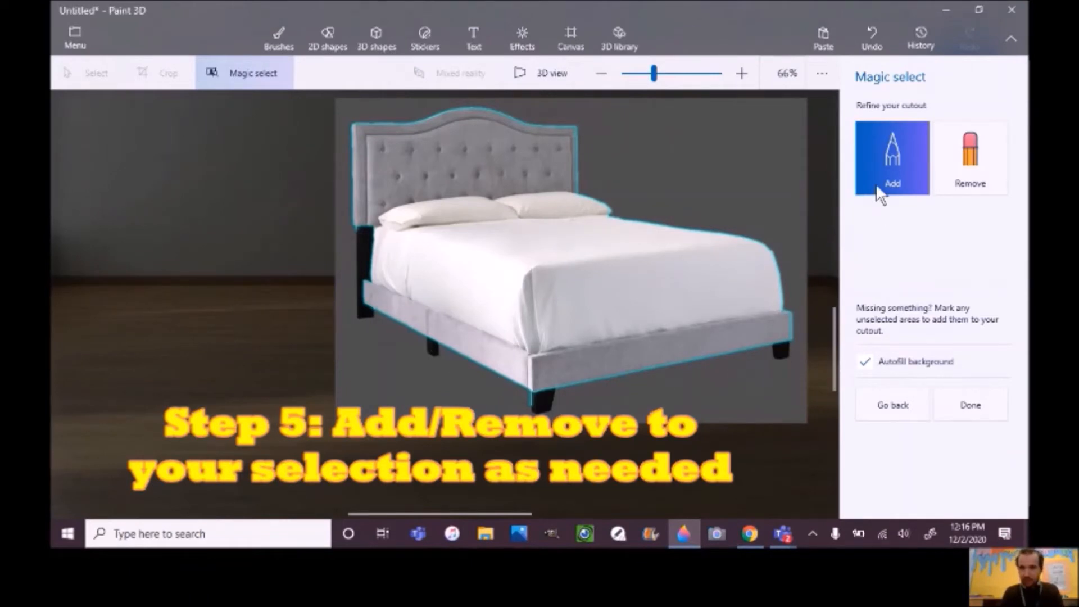
left_click_drag(784, 333, 784, 359)
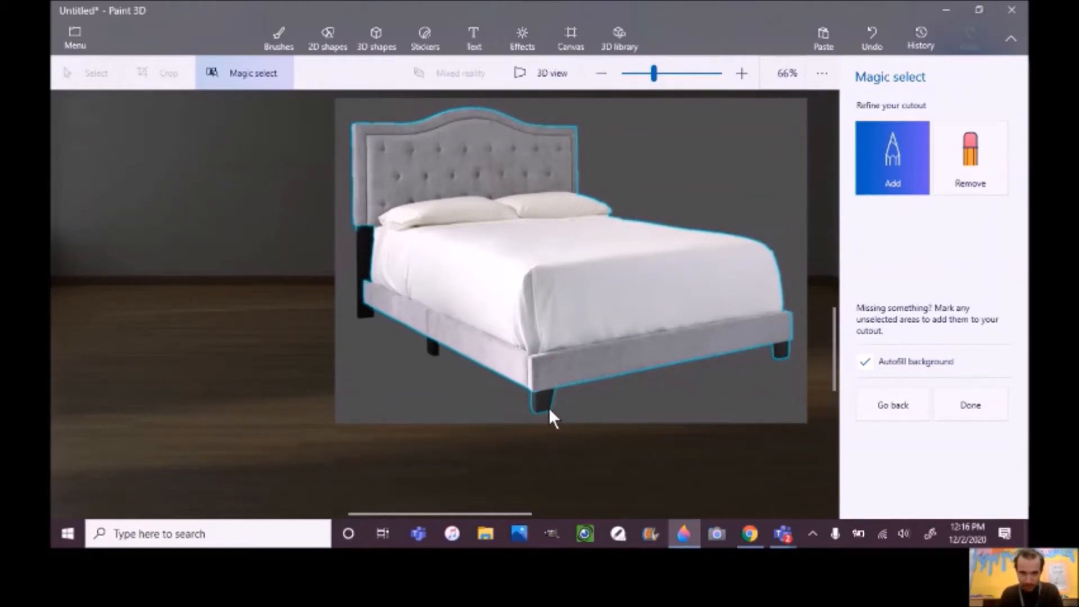
left_click_drag(428, 350, 430, 355)
left_click_drag(364, 308, 364, 310)
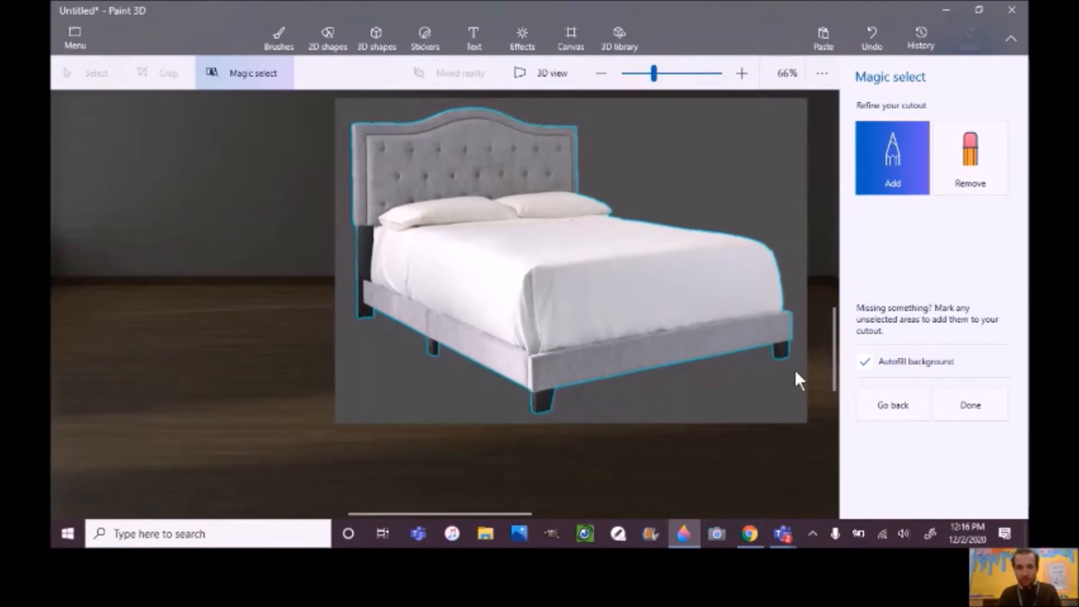
left_click(977, 406)
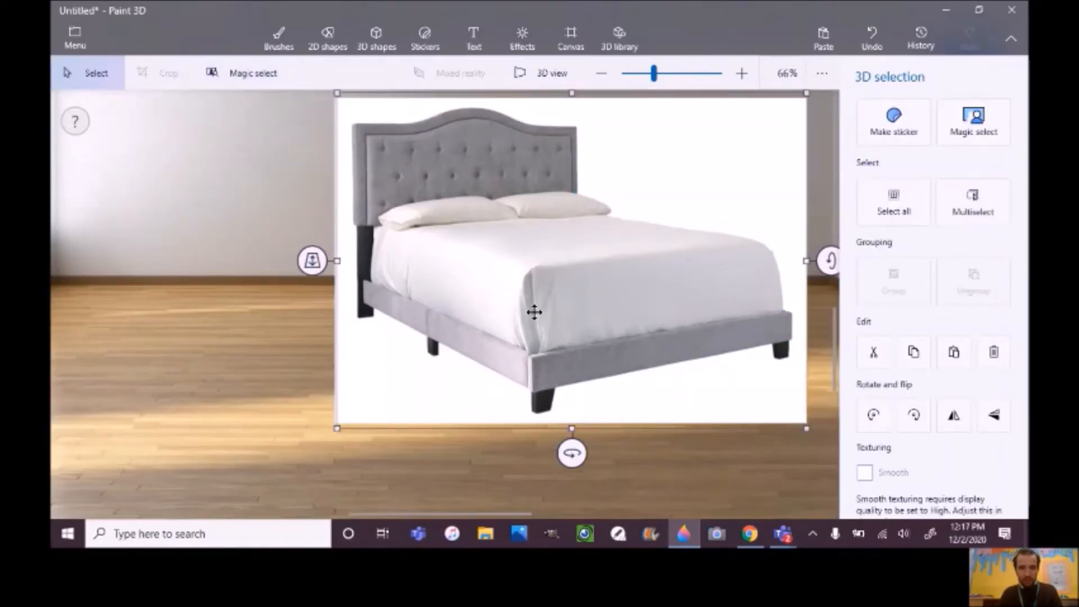
Move the cut-out bed towards the window, mostly clear of the white rectangle behind it
left_click_drag(595, 296, 191, 303)
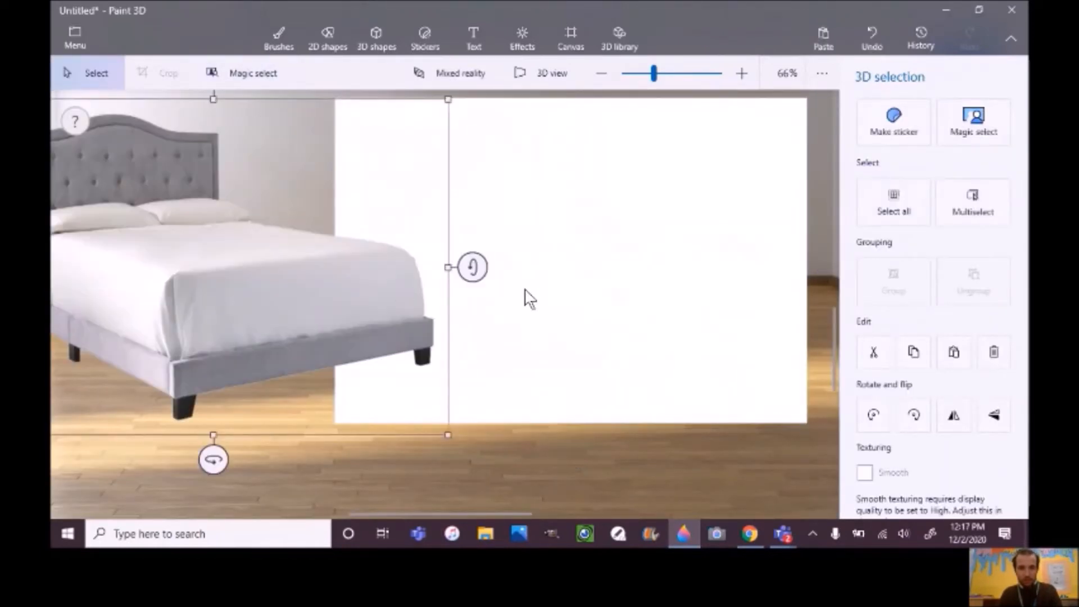
scroll(646, 285, "down", 2)
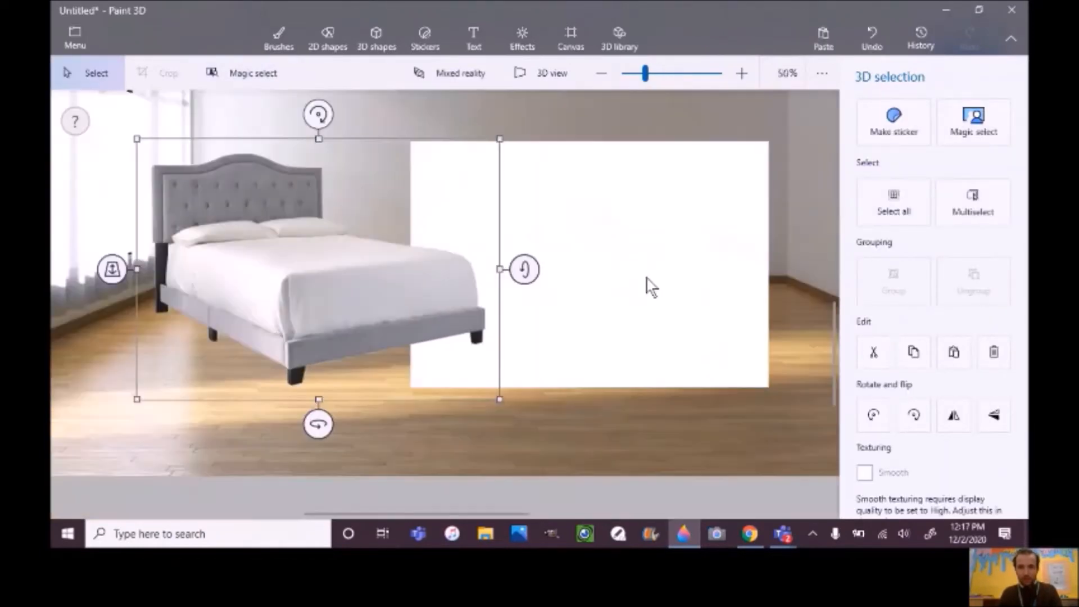
Delete the white rectangle left behind the bed and move the bed to the right side of the room
left_click(615, 281)
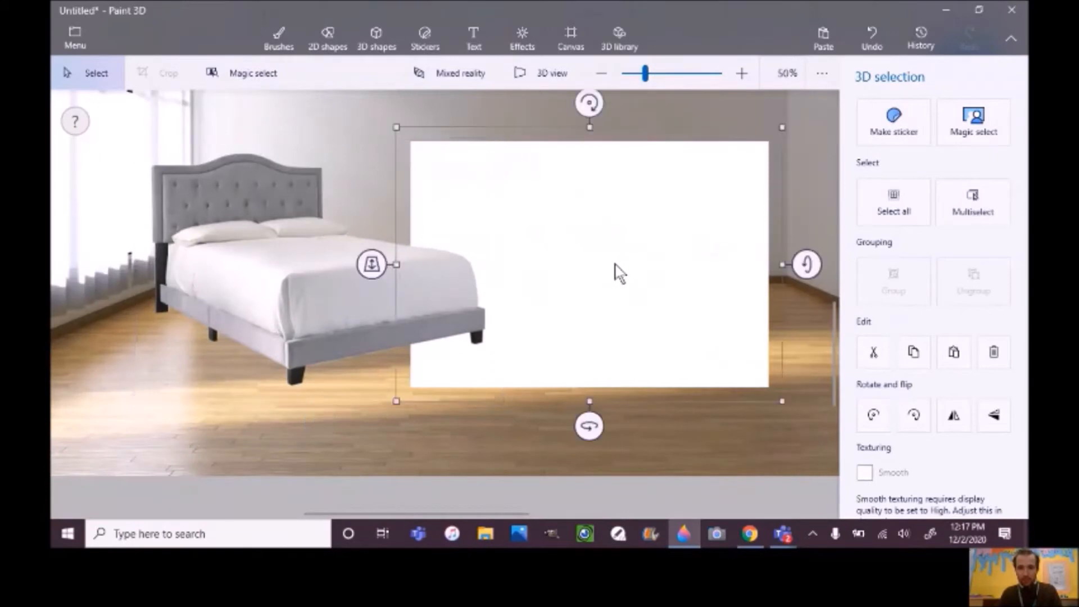
left_click(993, 360)
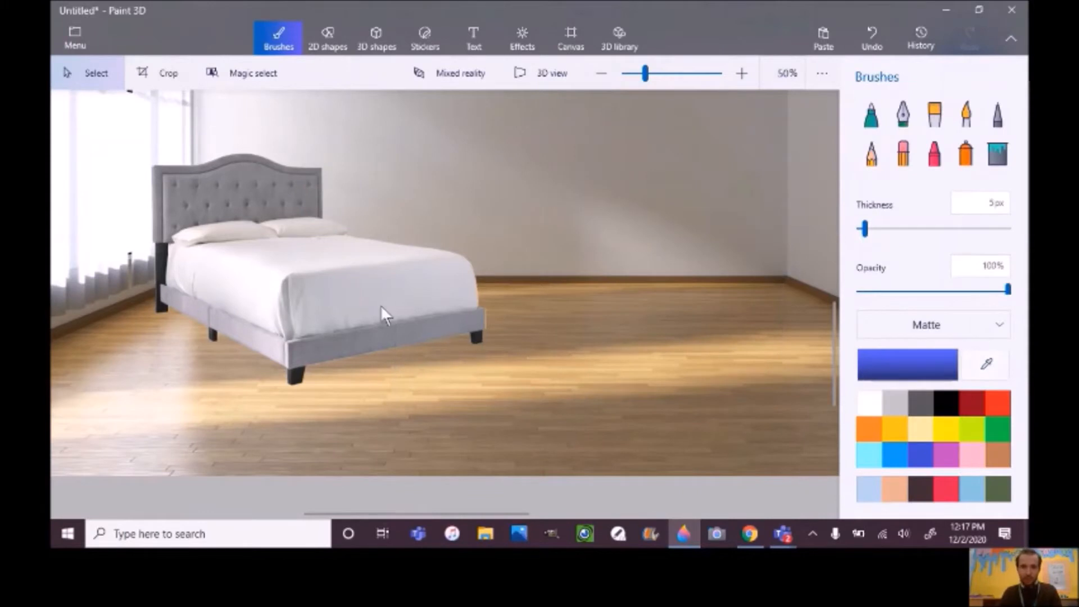
left_click(601, 73)
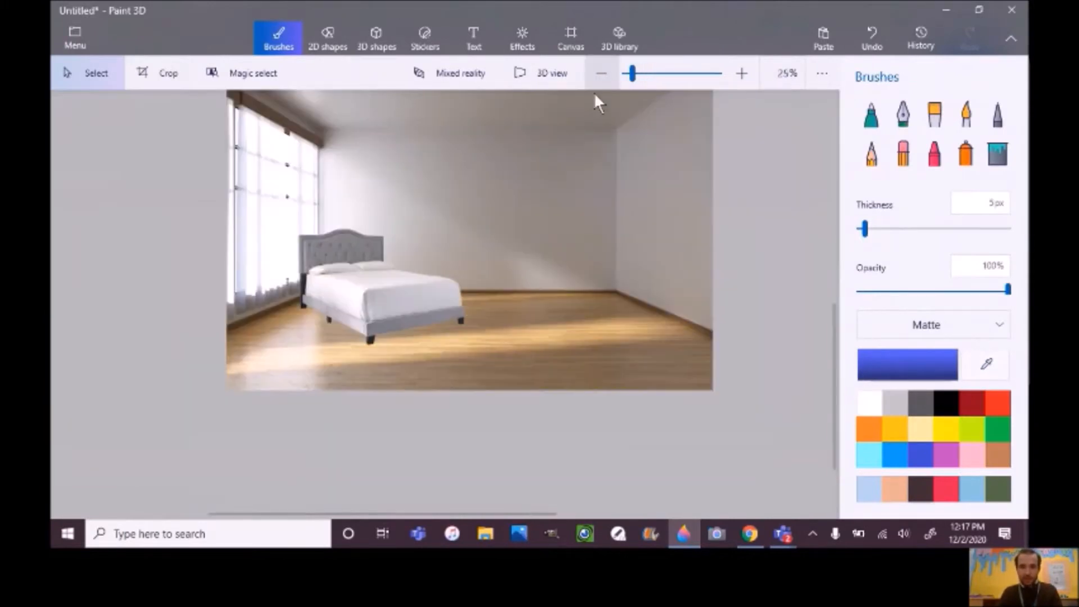
left_click(383, 298)
left_click_drag(382, 294, 582, 295)
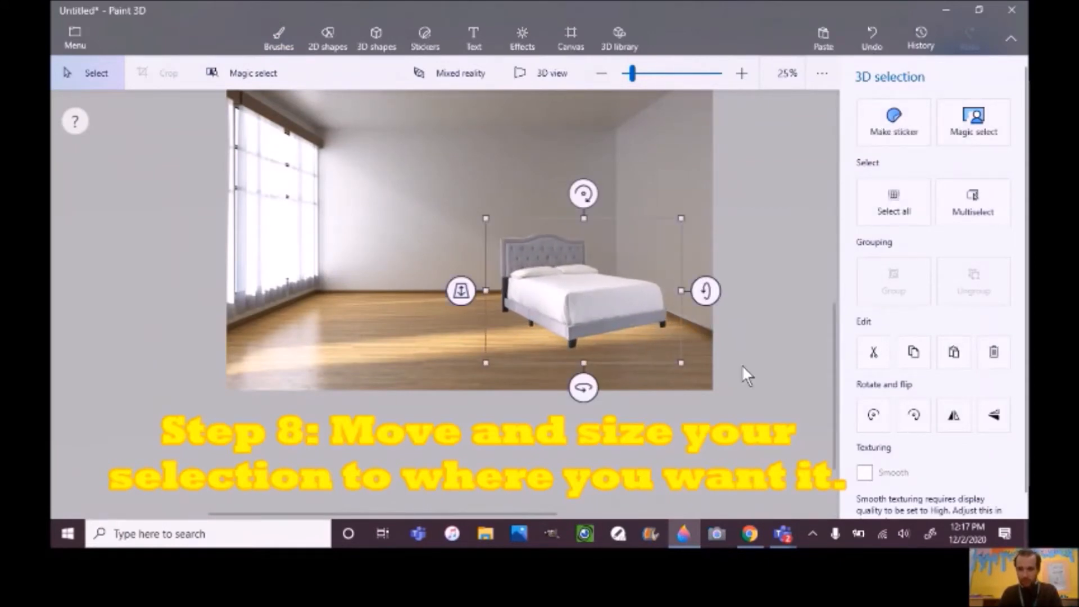
Flip the bed horizontally, then enlarge it and place it on the floor with its headboard near the right wall
left_click(956, 419)
left_click_drag(584, 312, 561, 325)
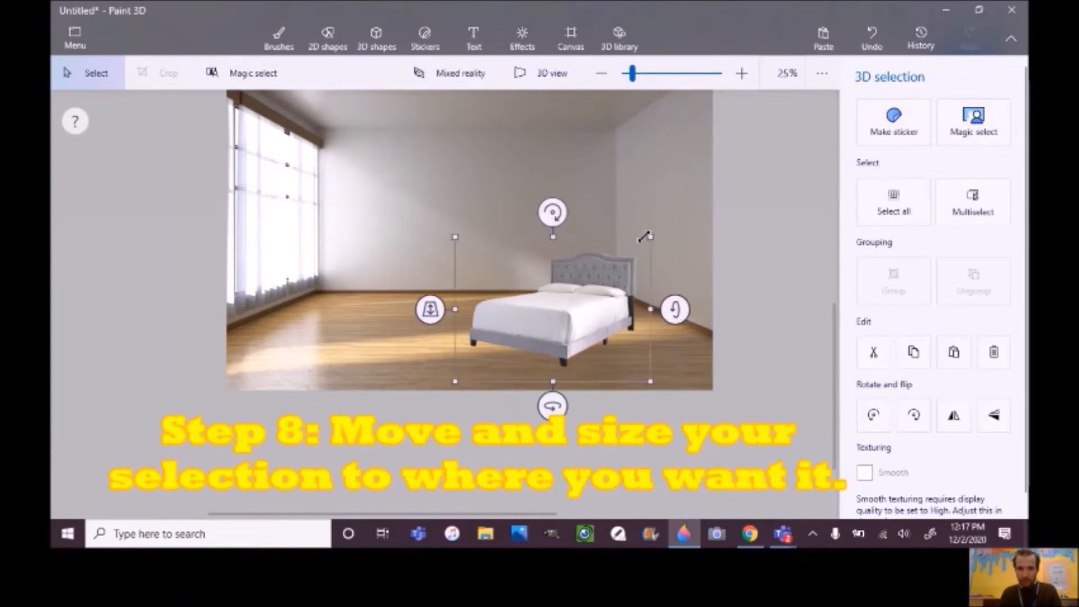
left_click_drag(639, 241, 673, 180)
left_click_drag(615, 269, 588, 294)
mouse_move(667, 220)
left_mouse_down()
mouse_move(675, 204)
mouse_move(673, 217)
left_mouse_up()
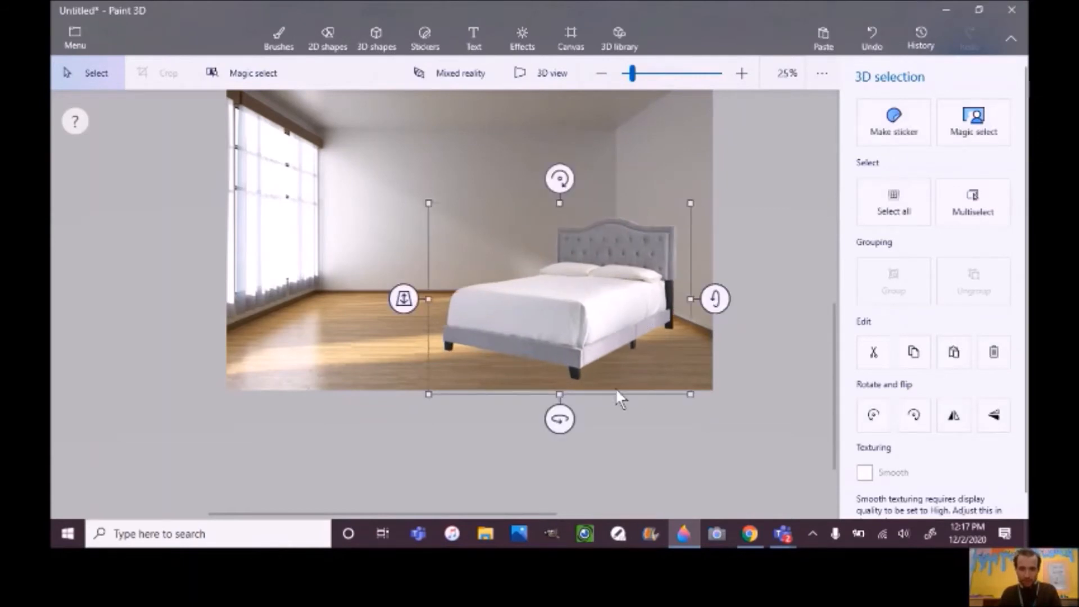
left_click(697, 446)
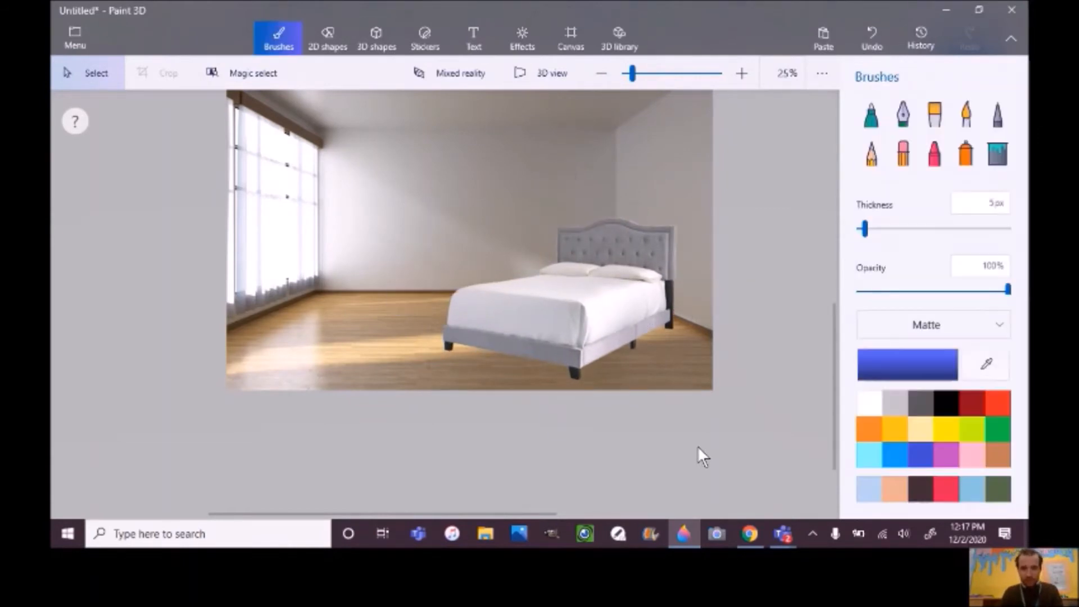
scroll(511, 288, "down", 3)
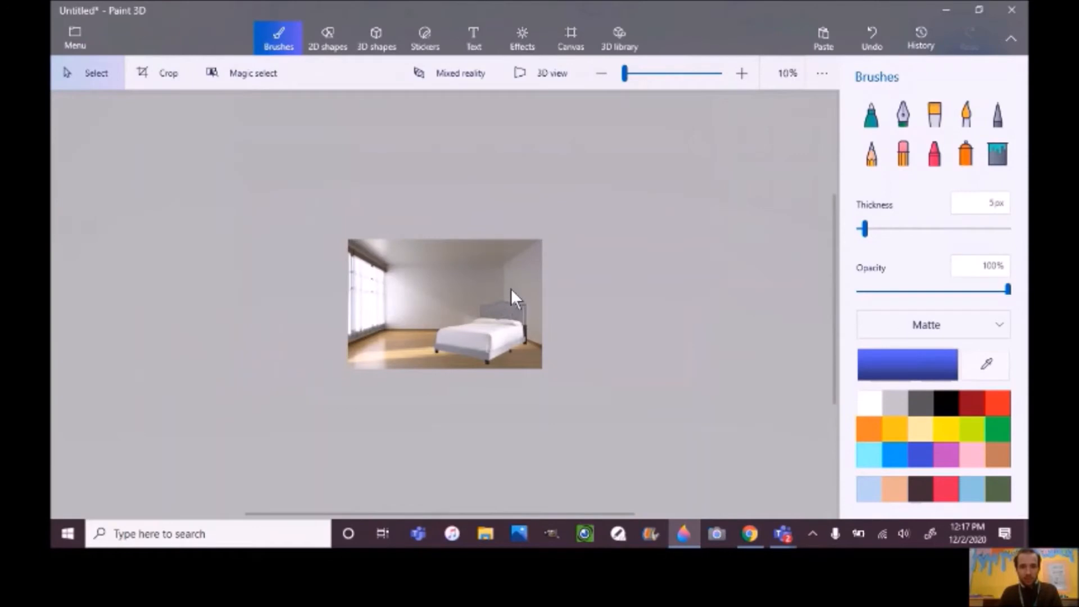
scroll(511, 288, "up", 3)
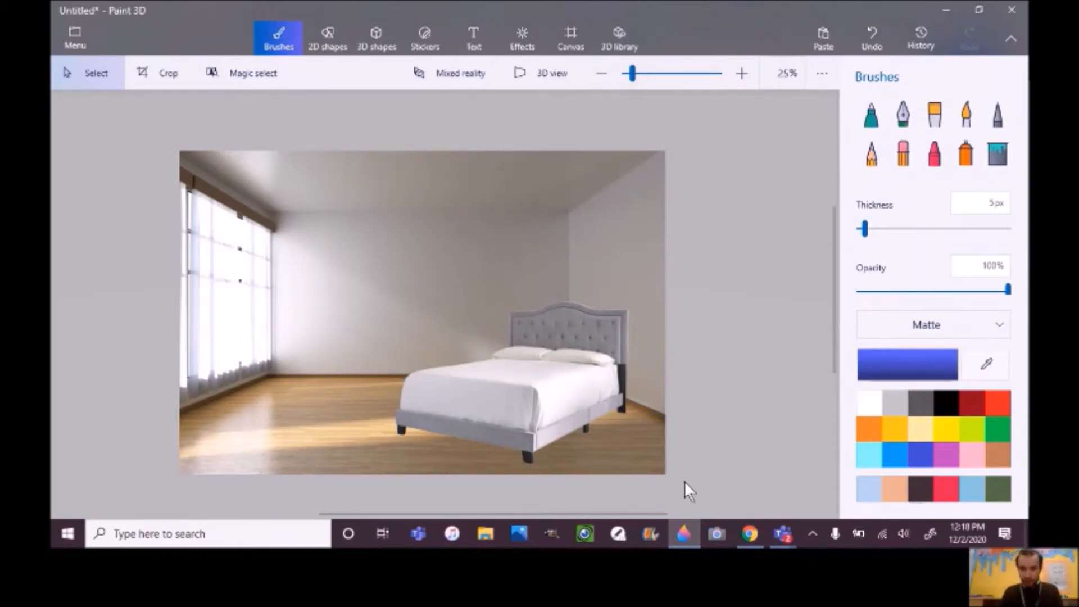
Search Google Images for "dresser drawers" and copy the large preview of the grey Escape 6 Drawer Dresser
left_click(749, 534)
type("dresser drawers")
key("Return")
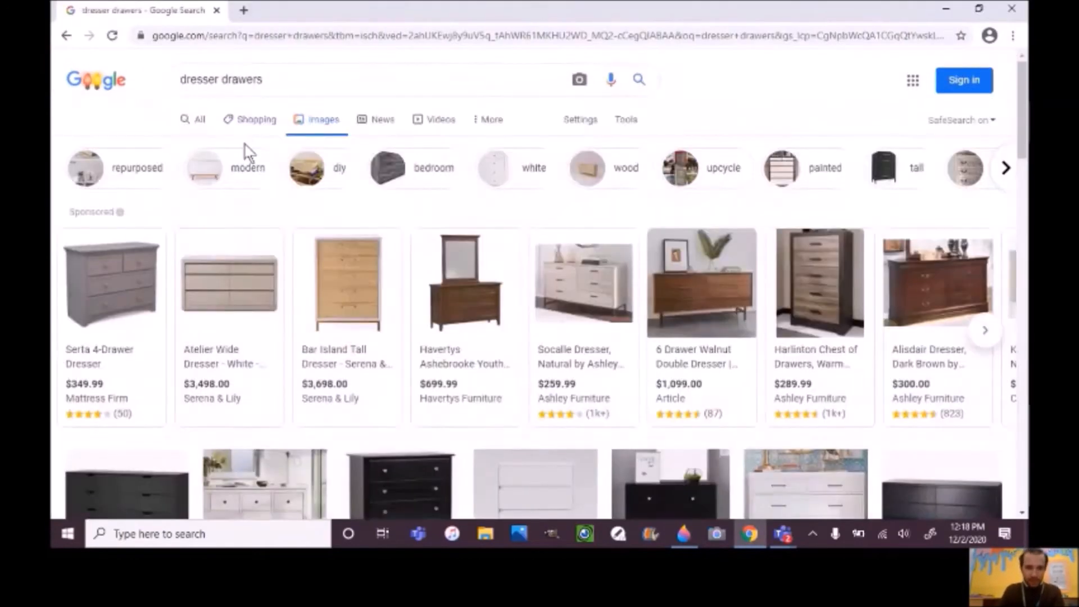
scroll(249, 158, "down", 10)
left_click(169, 222)
right_click(728, 243)
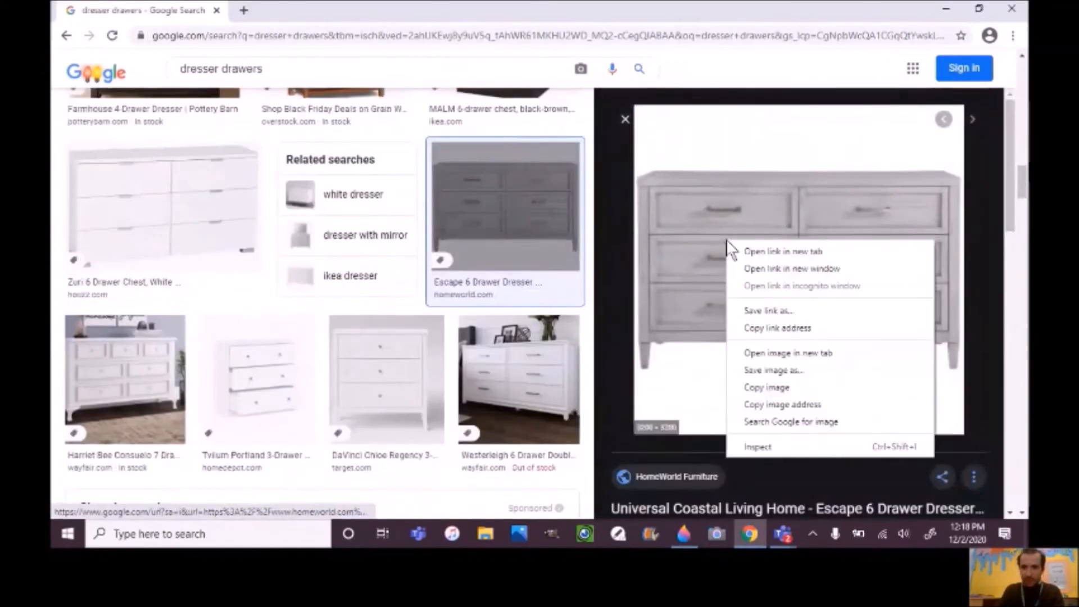
left_click(784, 388)
Switch to Paint 3D, paste the dresser image and cut it out with Magic select
left_click(684, 533)
key("ctrl+v")
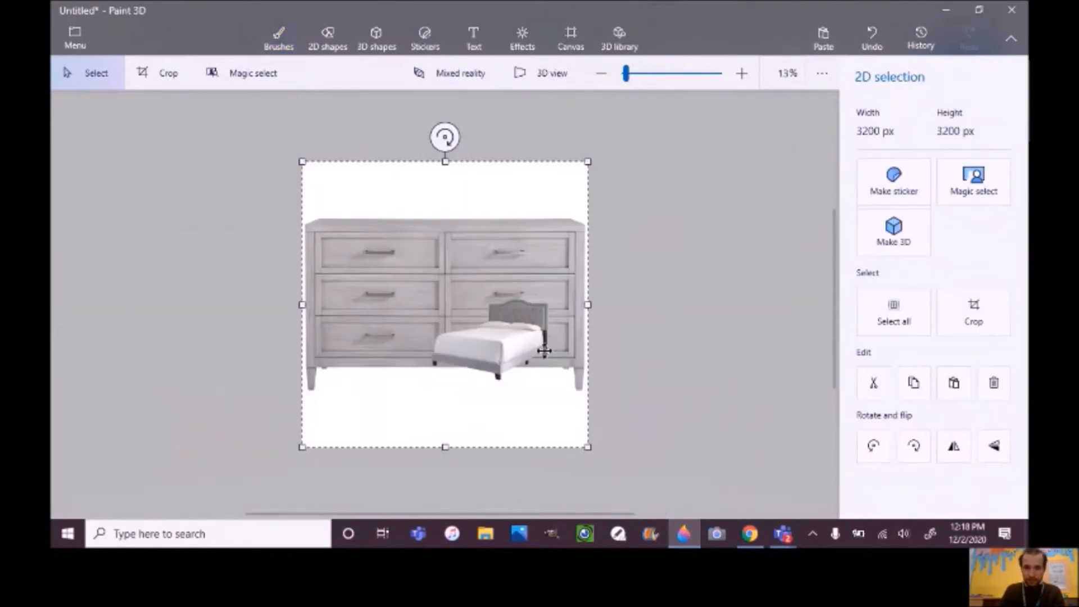
left_click(256, 73)
left_click(970, 274)
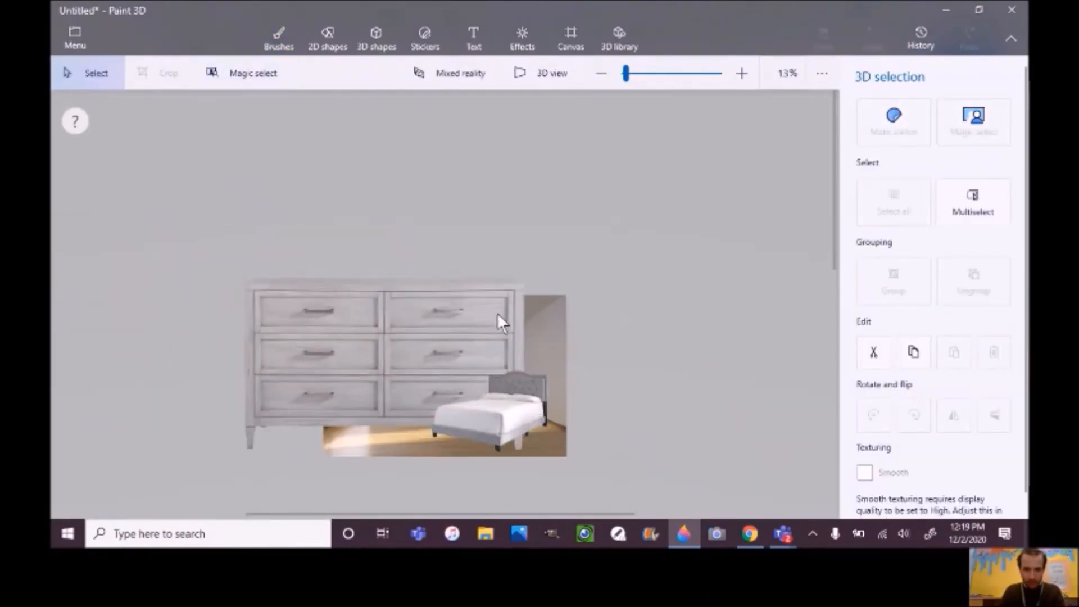
Shrink the cut-out dresser to fit inside the room and move it between the window and the bed
left_click(378, 368)
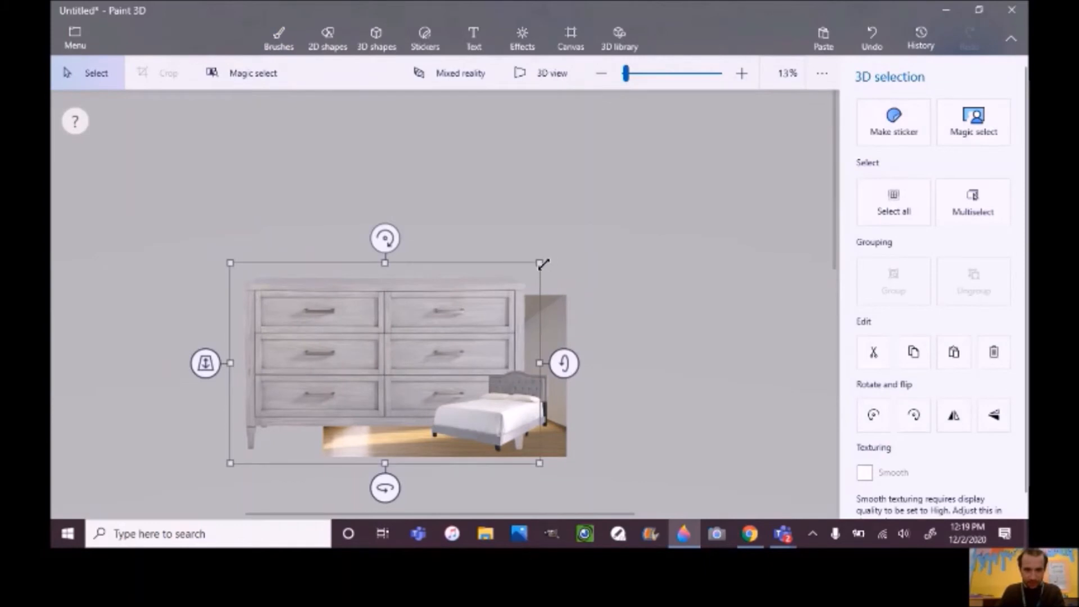
left_click_drag(539, 263, 371, 384)
left_click_drag(289, 419, 415, 387)
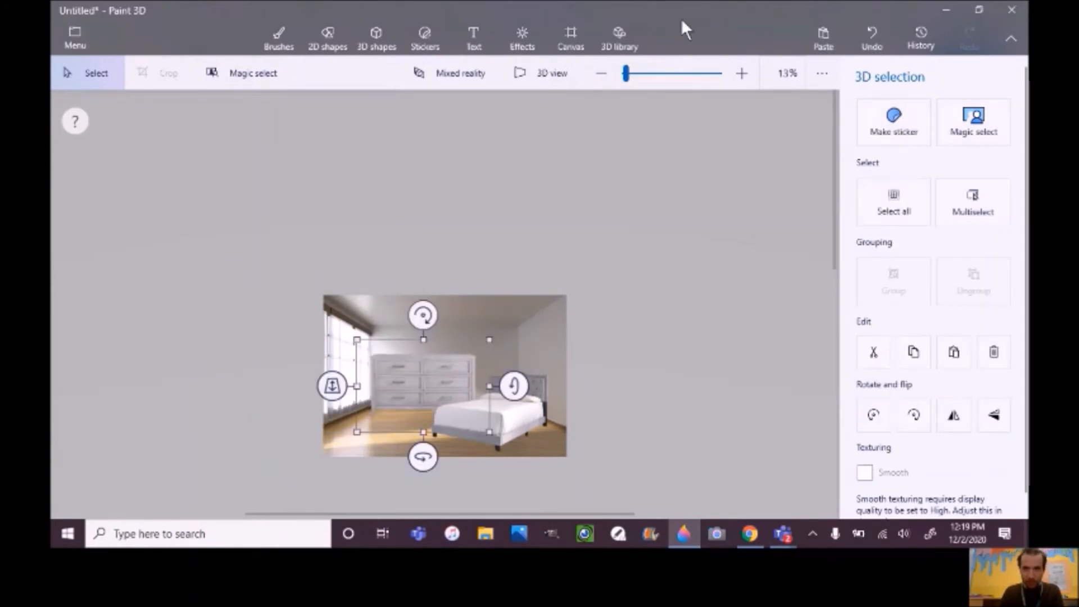
left_click(737, 67)
scroll(699, 187, "down", 3)
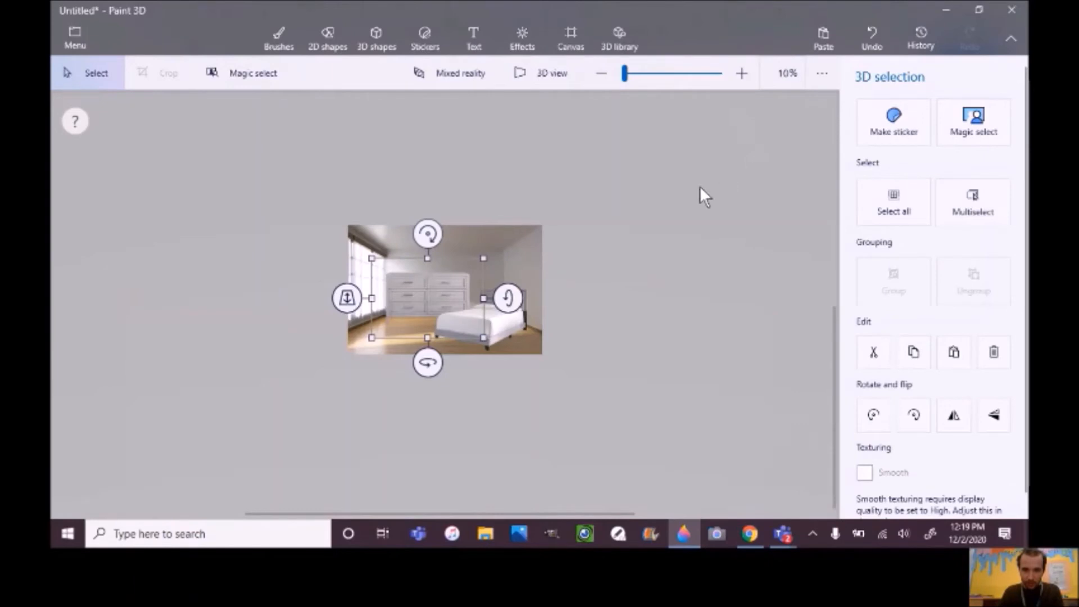
left_click(740, 75)
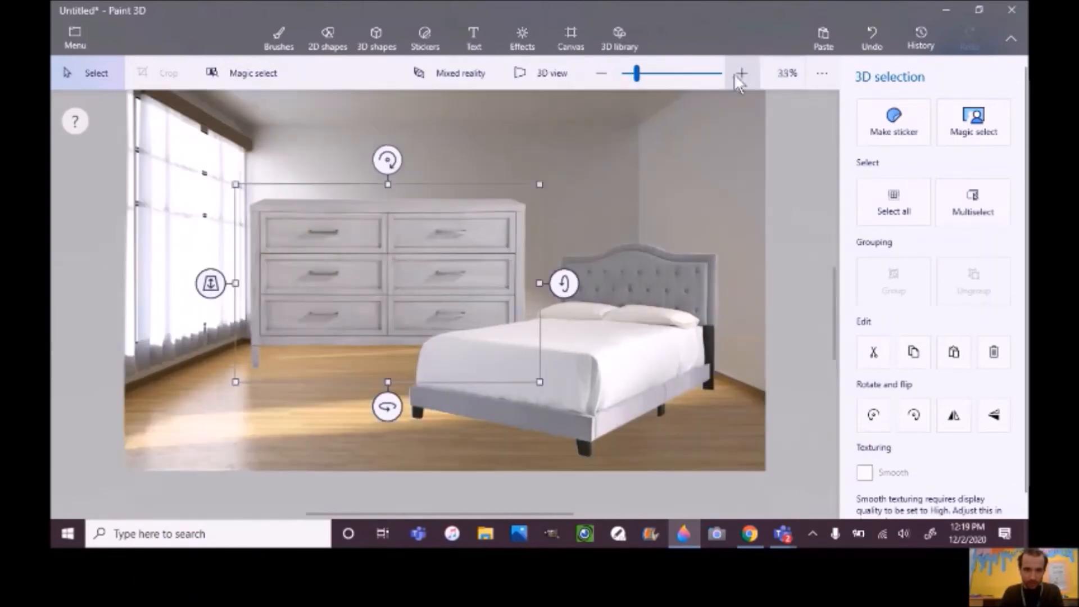
Scale the dresser down further and set it against the back wall, close to the window
left_click_drag(541, 185, 410, 266)
left_click_drag(333, 348, 350, 329)
left_click_drag(437, 252, 448, 243)
mouse_move(393, 281)
left_mouse_down()
mouse_move(367, 290)
mouse_move(416, 286)
left_mouse_up()
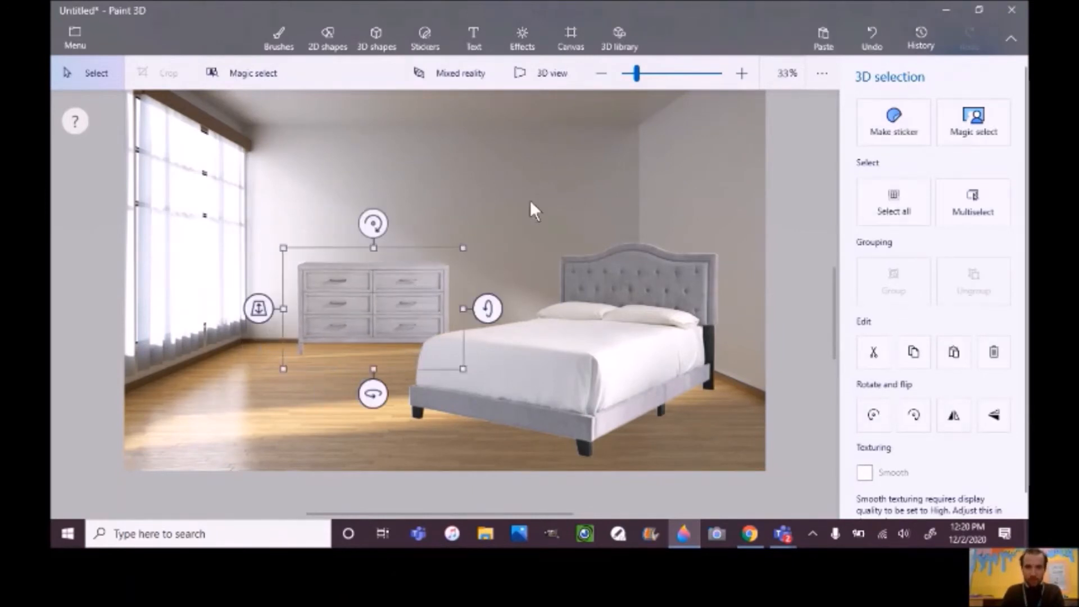
Search Google Images for "chair" and paste a beige armchair on a white background into the Paint 3D room
left_click(532, 208)
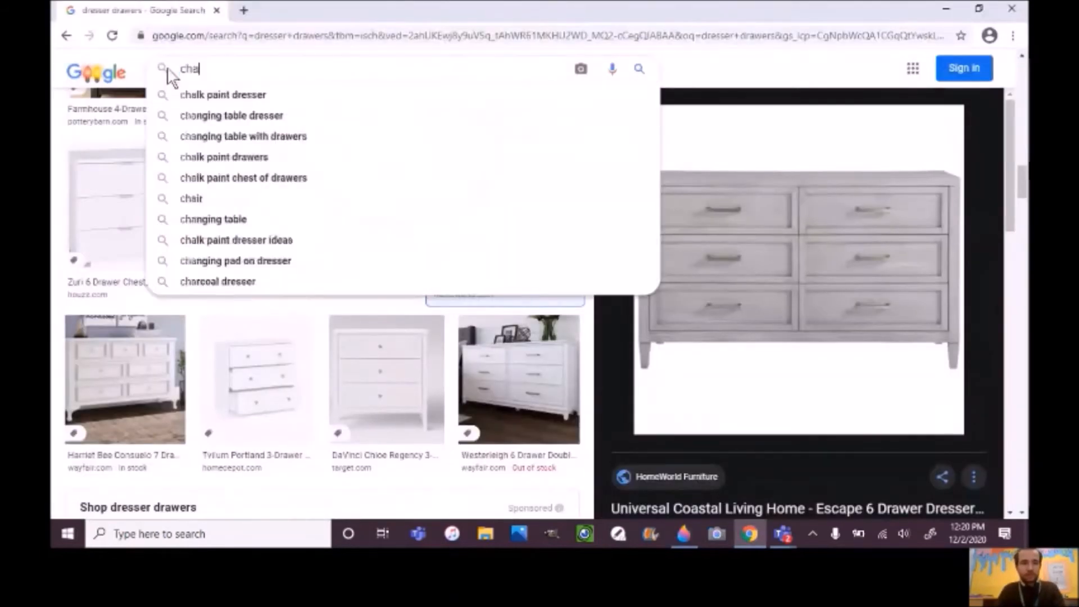
type("ir")
key("Return")
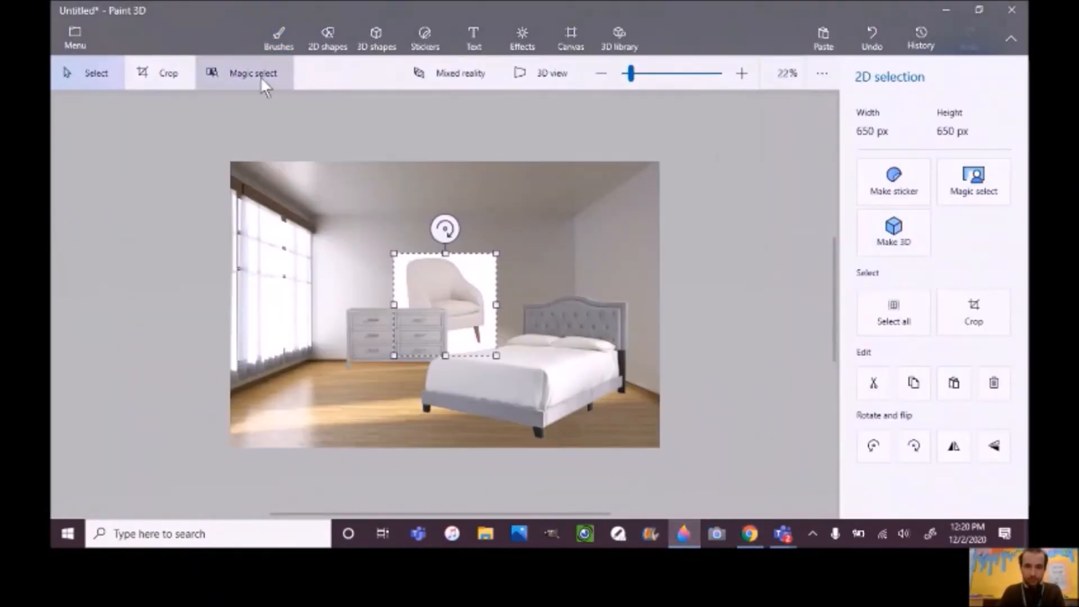
Cut out the armchair with Magic select and delete the white square left behind it
left_click(253, 73)
left_click(965, 284)
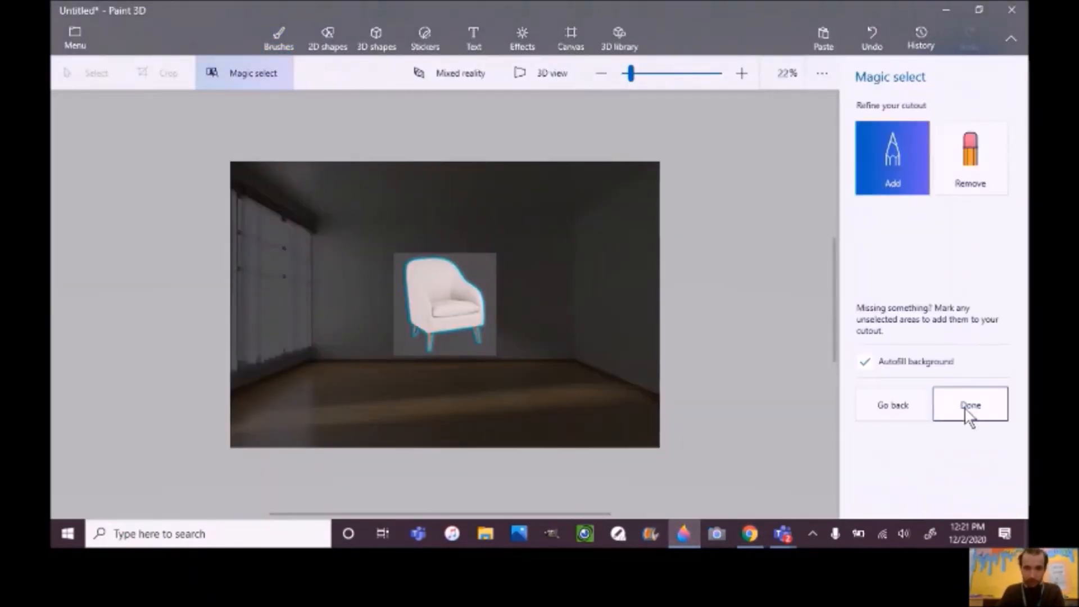
left_click(965, 409)
left_click(484, 270)
left_click(998, 353)
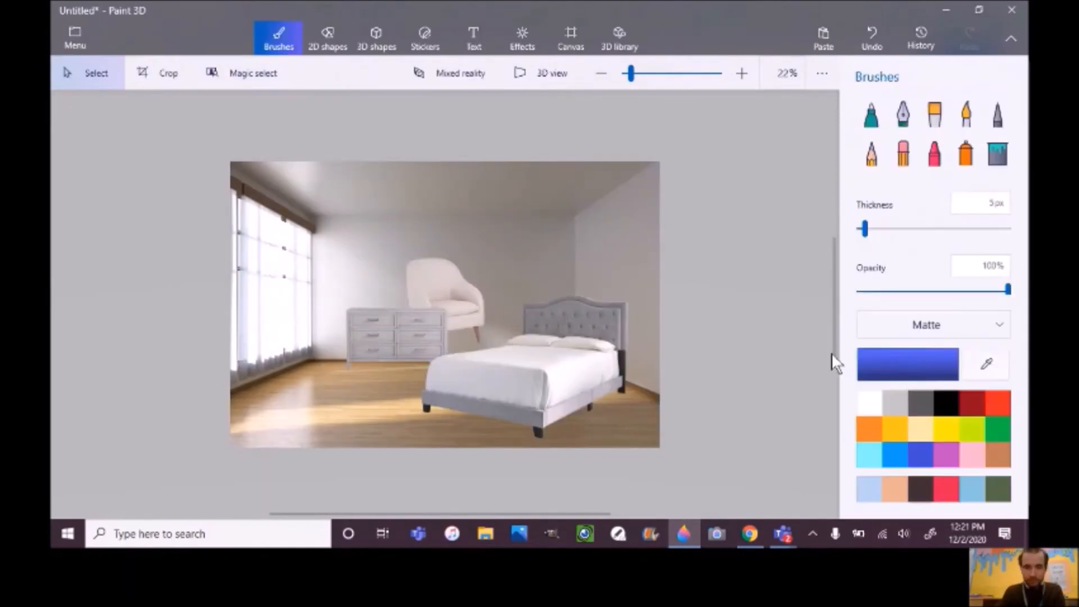
Bring the armchair forward in front of the dresser, enlarge it slightly and place it on the floor by the window
left_click(464, 312)
left_click_drag(465, 309, 392, 306)
left_click(392, 307)
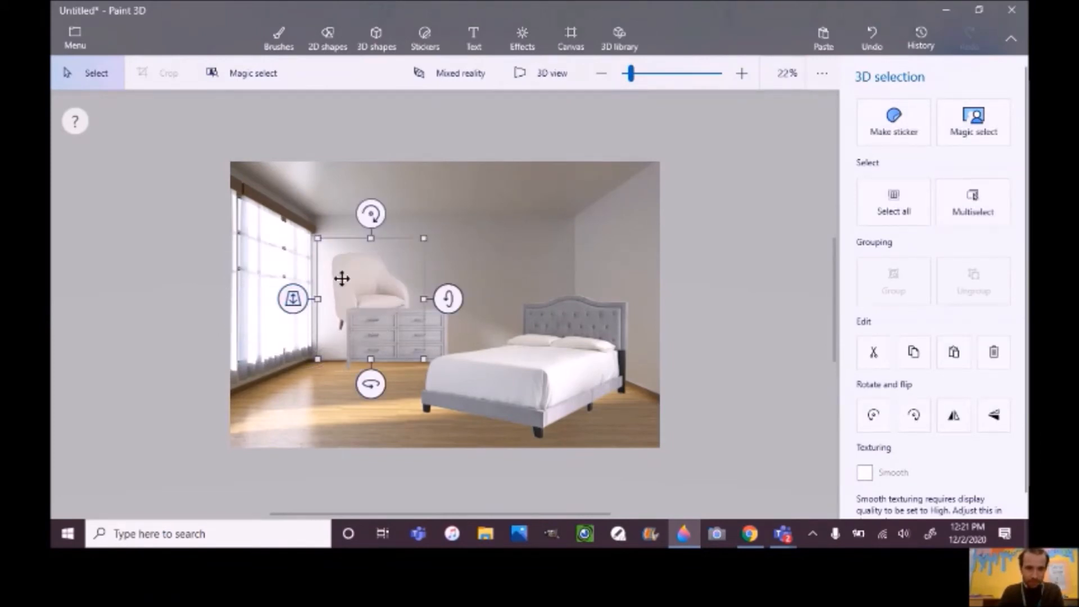
left_click_drag(295, 302, 289, 394)
left_click_drag(349, 325, 372, 296)
mouse_move(300, 368)
left_mouse_down()
mouse_move(410, 371)
mouse_move(298, 374)
left_mouse_up()
left_click_drag(370, 298, 357, 316)
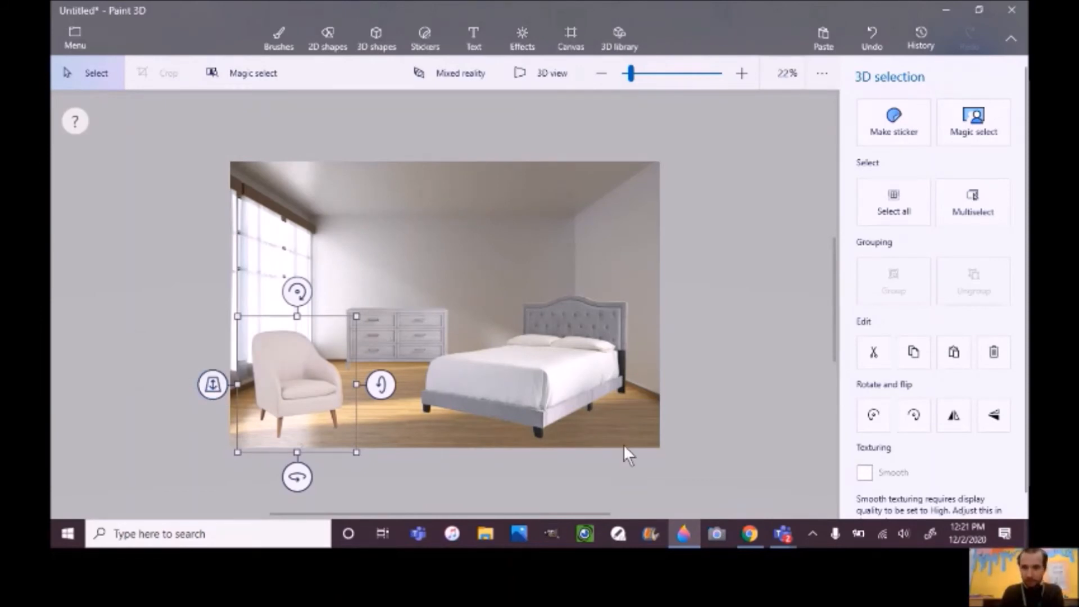
Search Google Images for "nightstand", copy the Montauk two-drawer nightstand and paste it into the Paint 3D room
left_click(749, 534)
double_click(217, 69)
type("nightstand")
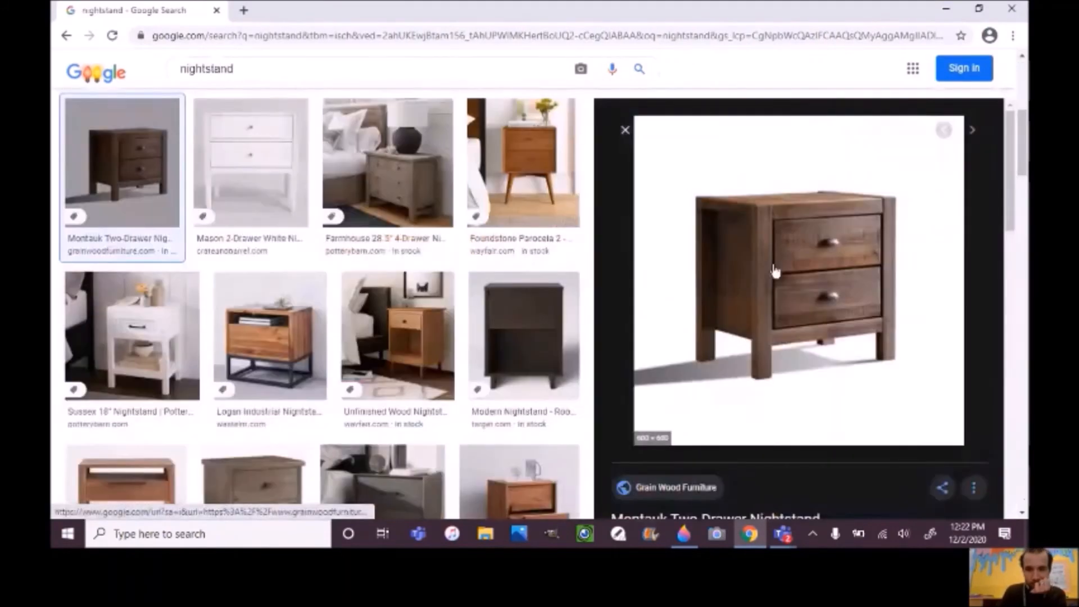
left_click(683, 534)
left_click(823, 39)
Cut out the nightstand with Magic select, removing the floor area between its legs from the cutout
left_click(247, 73)
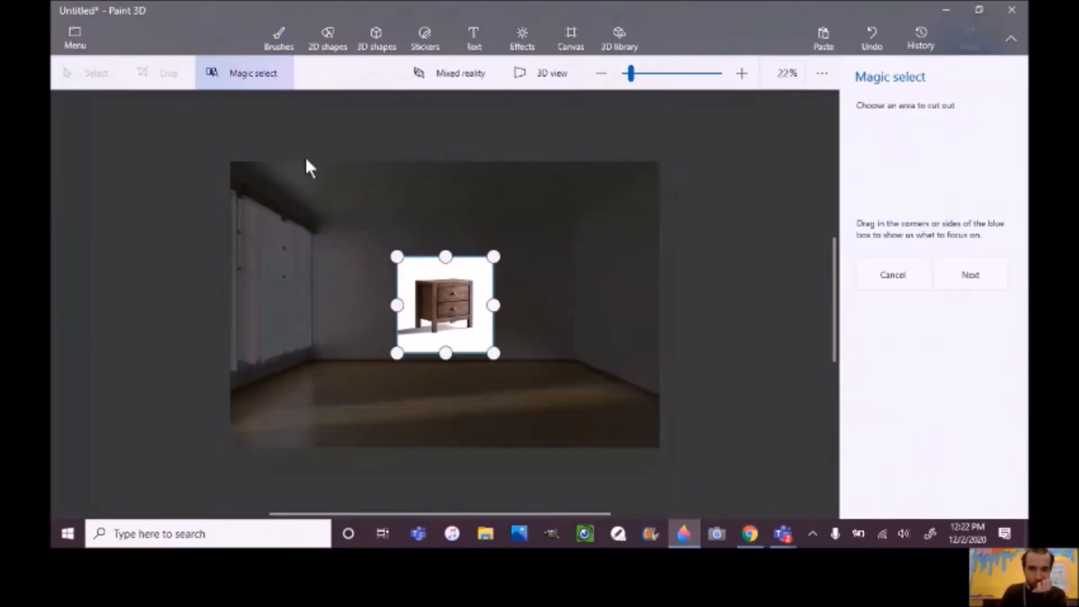
left_click(969, 272)
scroll(729, 343, "up", 3)
left_click(941, 188)
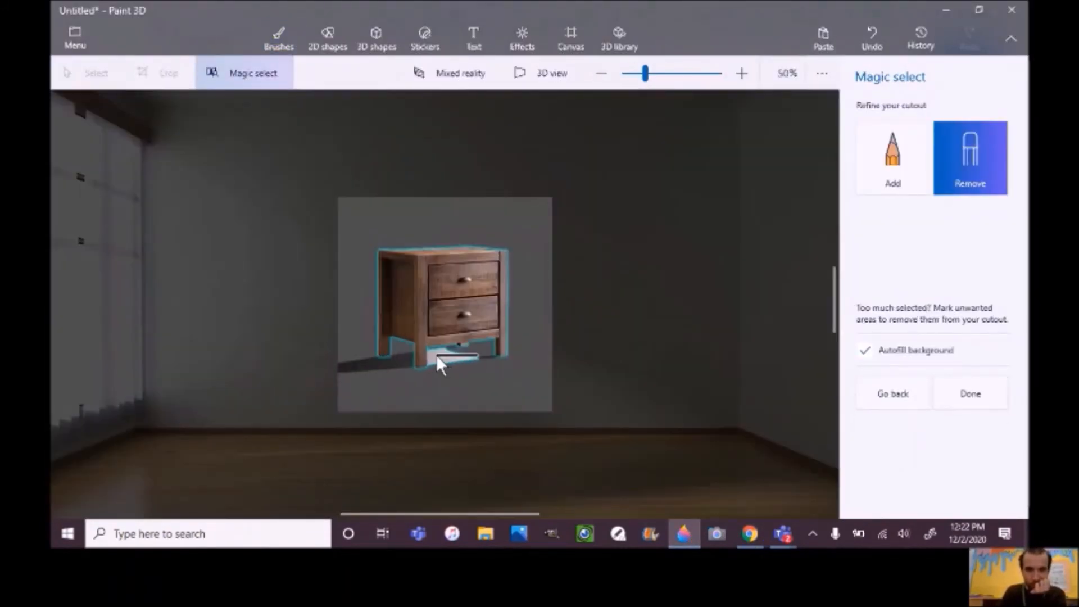
left_click(962, 397)
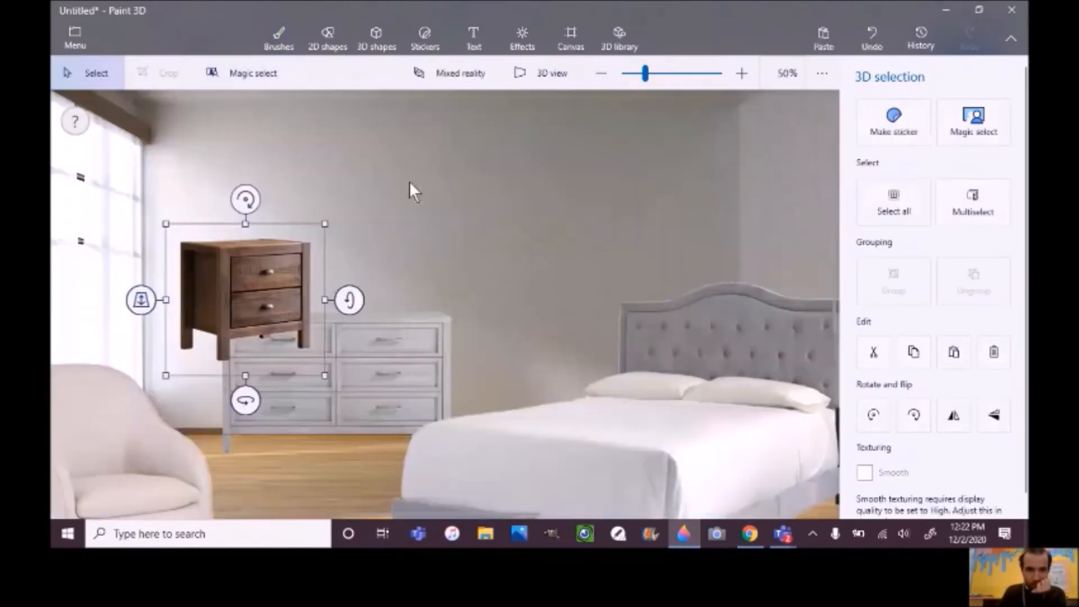
Flip the nightstand horizontally and place it on the floor beside the bed, against the right wall
scroll(702, 76, "down", 3)
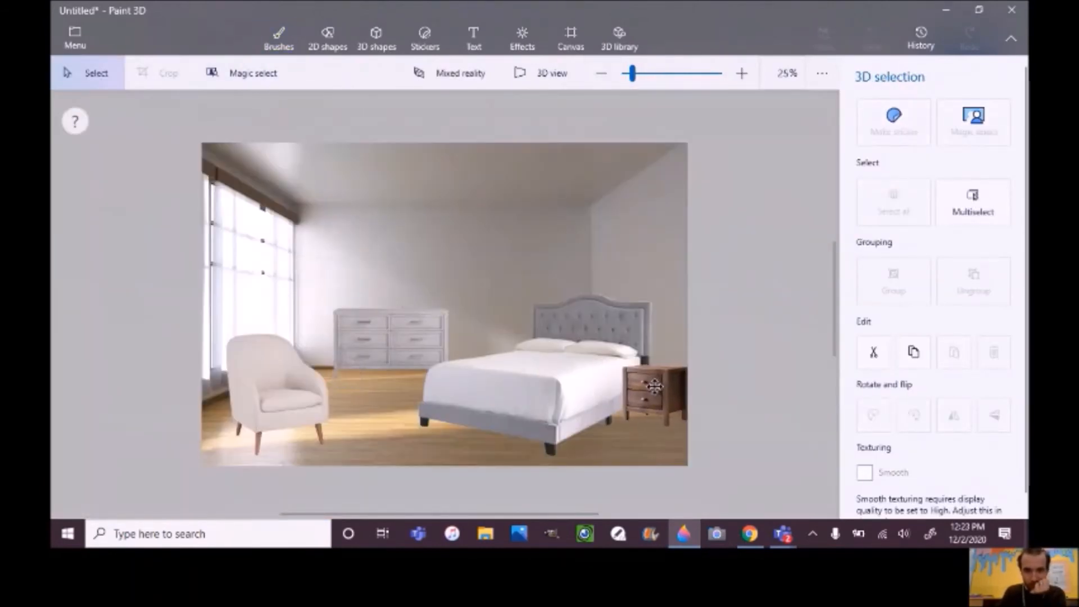
left_click_drag(656, 386, 654, 386)
left_click(738, 303)
Search Google Images for "hanging light" and copy the large preview of the brass Ora pendant light
left_click(750, 533)
double_click(258, 69)
type("hanging light")
key("Return")
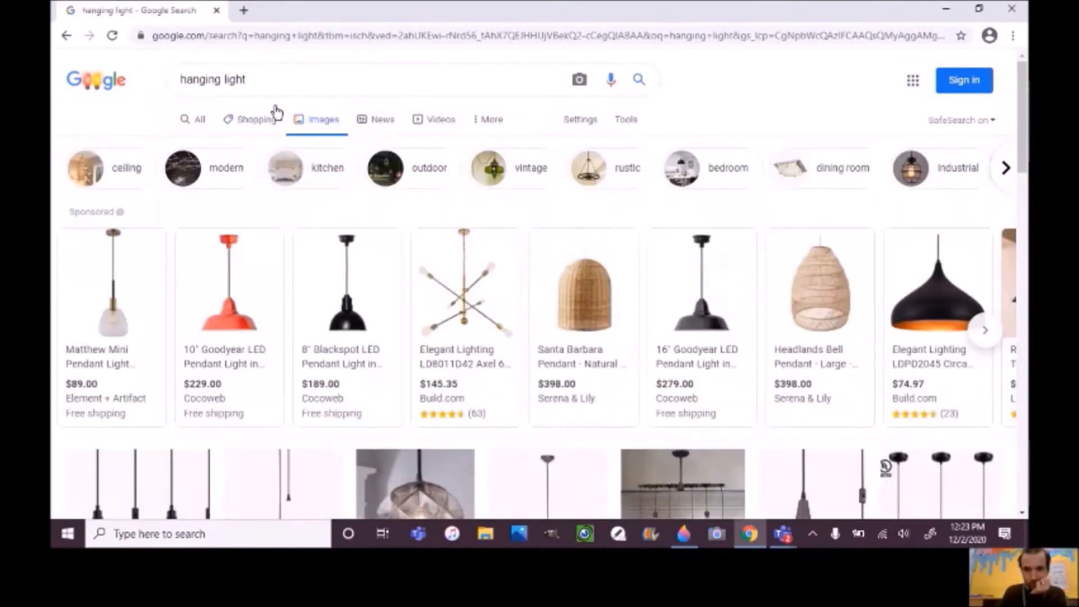
scroll(718, 291, "down", 15)
left_click(718, 292)
right_click(794, 283)
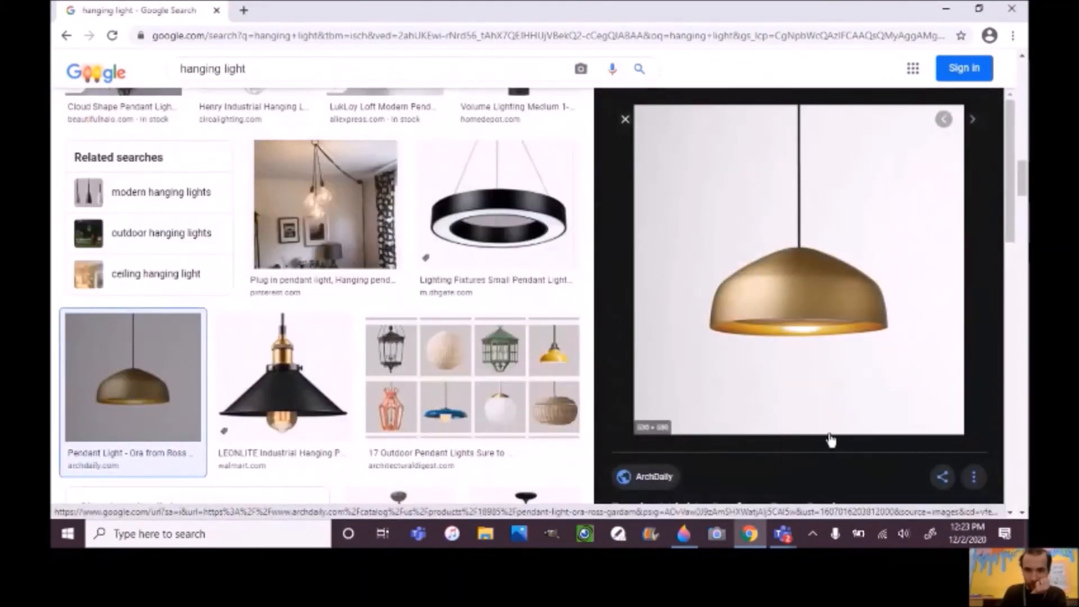
left_click(831, 437)
Switch to Paint 3D, paste the pendant light image and make a first Magic select cutout of it
left_click(684, 534)
key("ctrl+v")
left_click(959, 158)
left_click(970, 274)
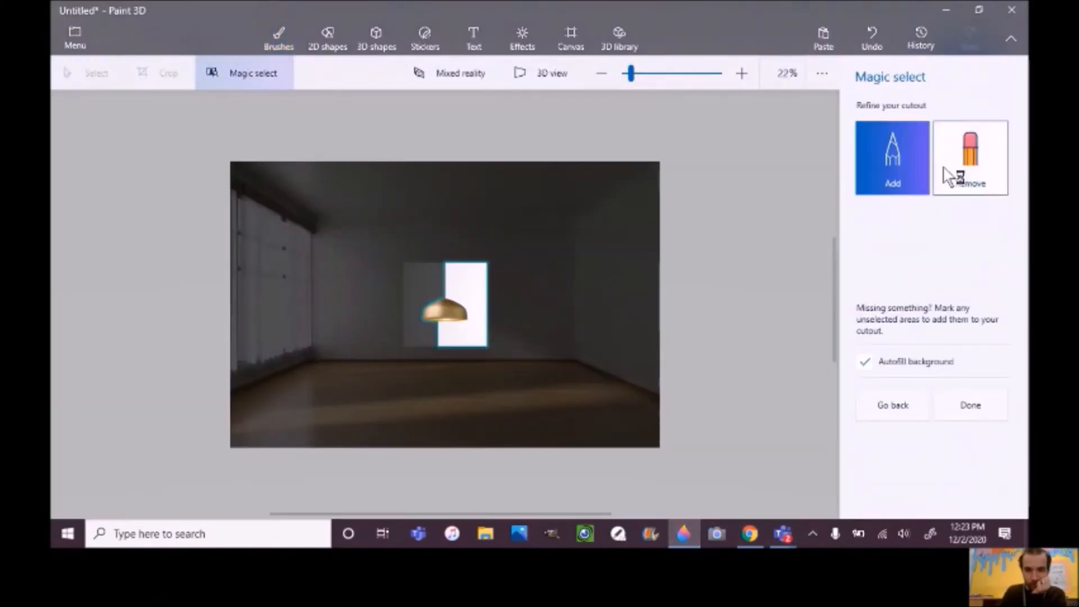
Remove the white background from the pendant light's cutout and hang the light from the room's ceiling
left_click(956, 163)
left_click_drag(475, 247, 451, 337)
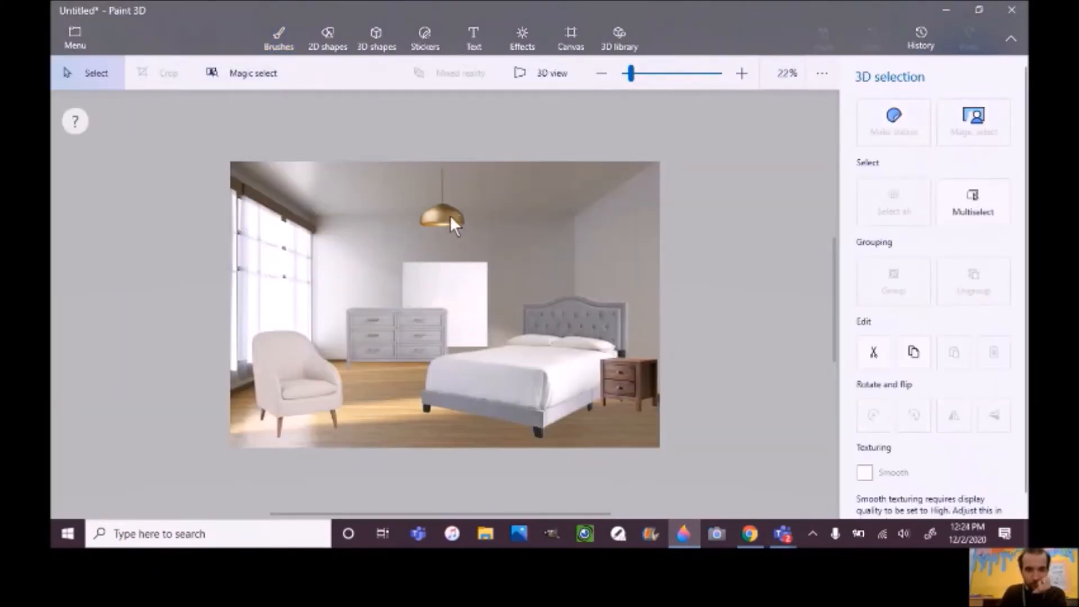
left_click(450, 215)
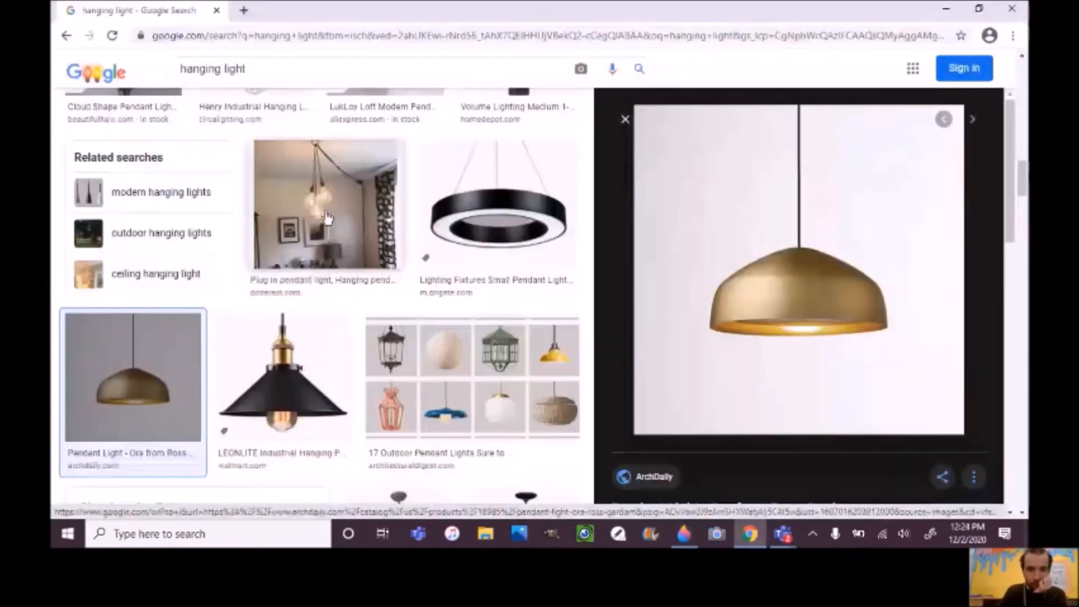
Search Google Images for "lamp" and copy the large preview of the gold Pasadena table lamp
left_click_drag(247, 68, 166, 73)
type("lamp")
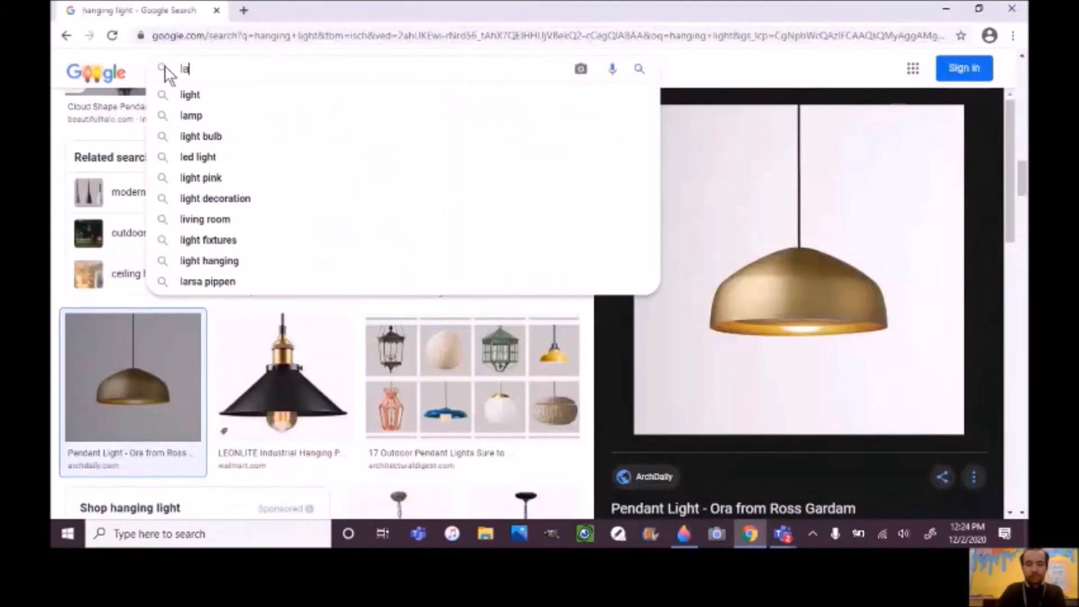
key("Return")
scroll(556, 226, "down", 3)
left_click(553, 242)
scroll(717, 245, "down", 8)
left_click(690, 249)
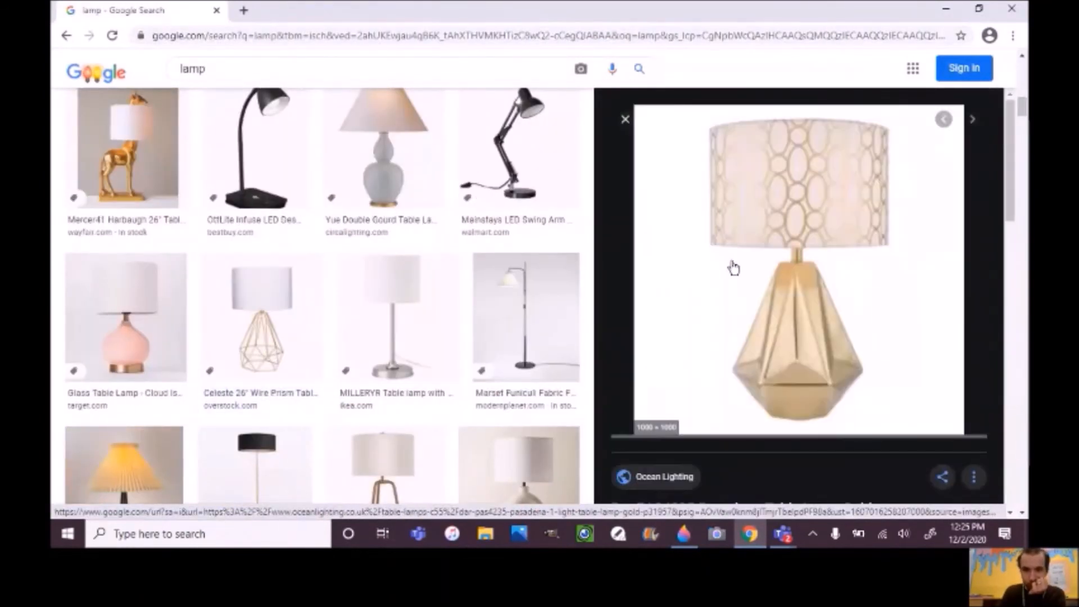
Switch to Paint 3D, paste the table lamp image and cut the lamp out of its white background with Magic select
left_click(683, 534)
left_click(822, 39)
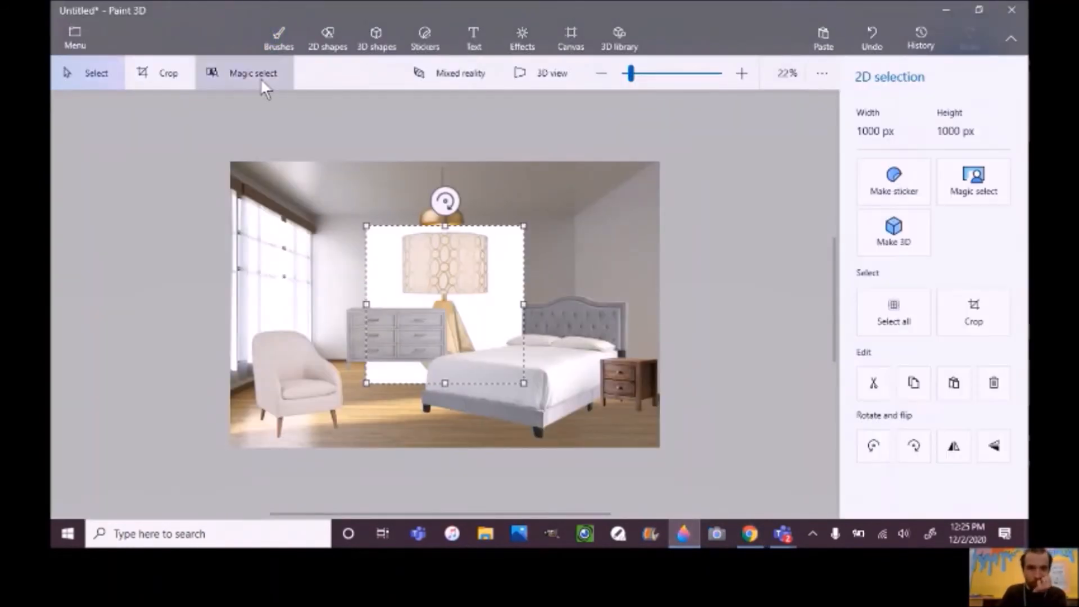
left_click(261, 78)
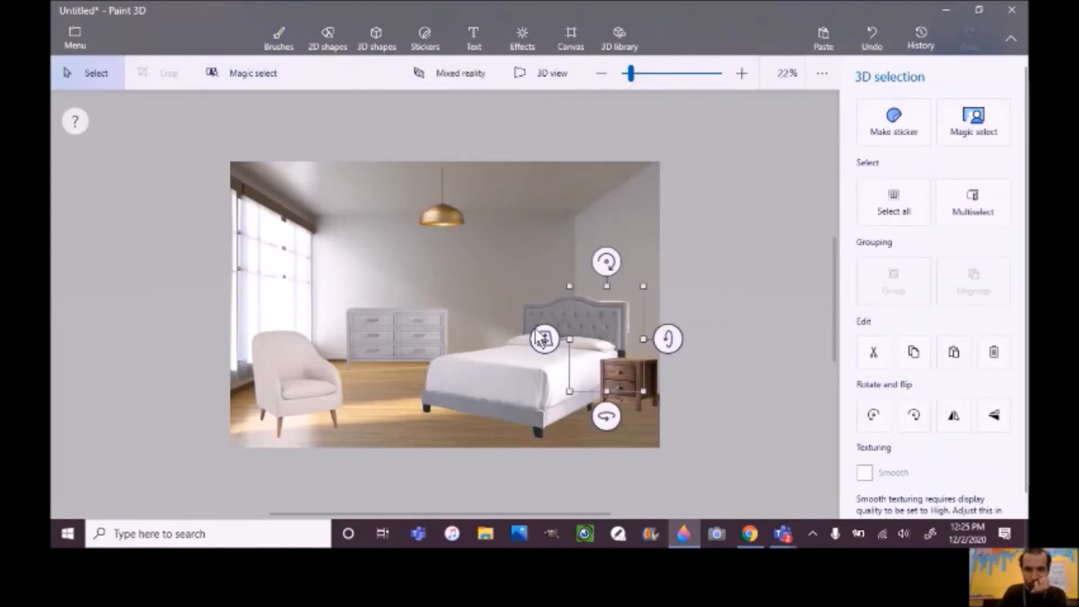
Shrink the table lamp cutout to fit the nightstand and stand it on the nightstand's top beside the bed
left_click_drag(540, 338, 544, 379)
left_click_drag(598, 357, 622, 345)
left_click_drag(668, 274, 663, 283)
left_click(634, 338)
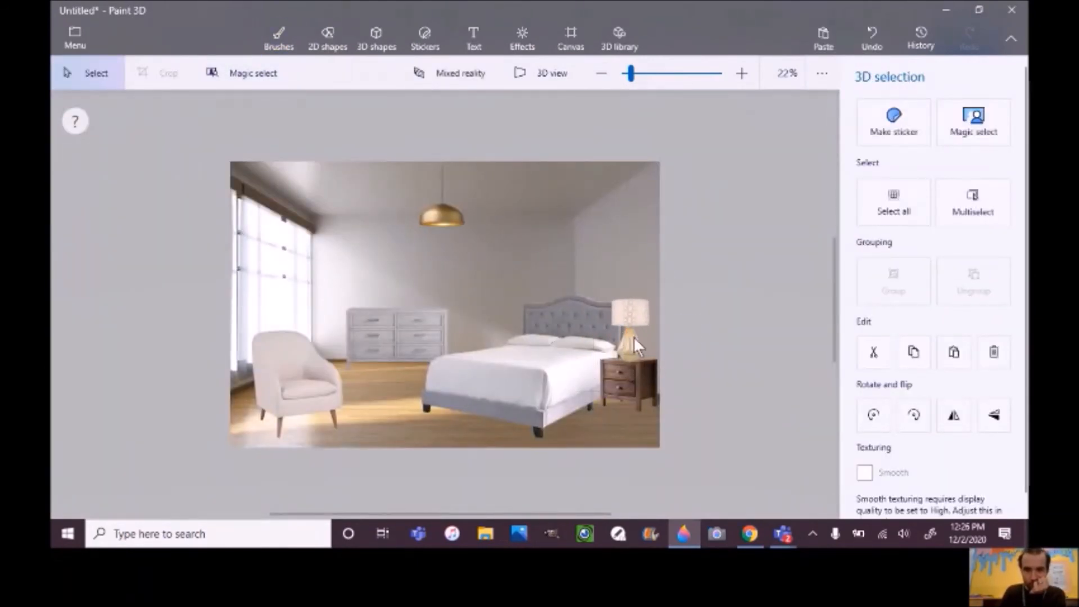
Switch to Chrome and search Google Images for "gold wall art"
left_click(750, 534)
left_click_drag(210, 70, 163, 75)
type("gold art")
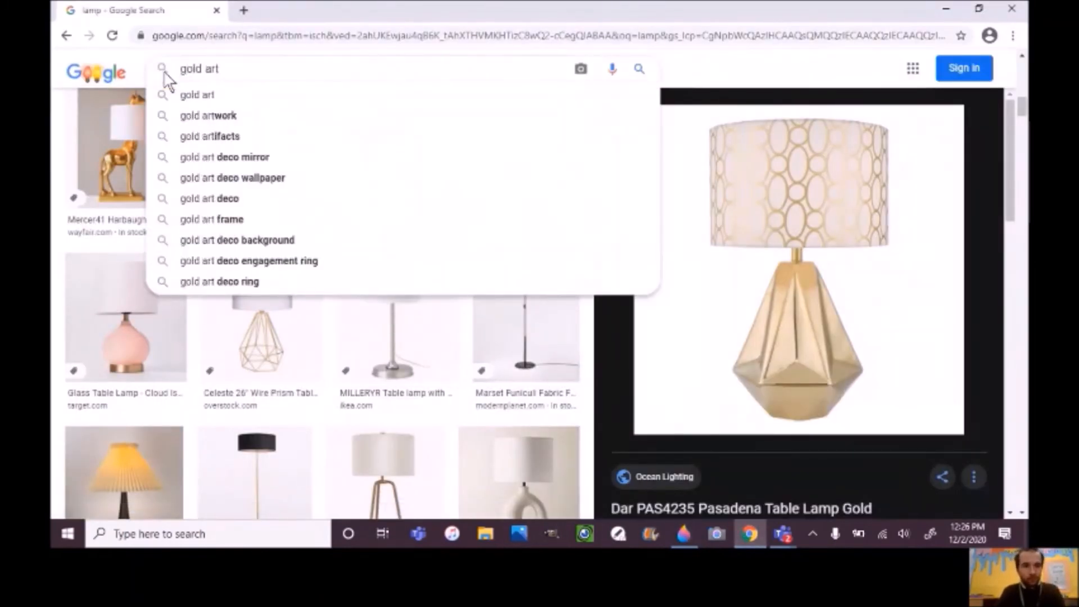
key("BackSpace")
key("BackSpace")
key("BackSpace")
type("wall art")
left_click(207, 95)
Find a faceted gold four-panel wall art picture among the image results and copy it
scroll(208, 99, "down", 5)
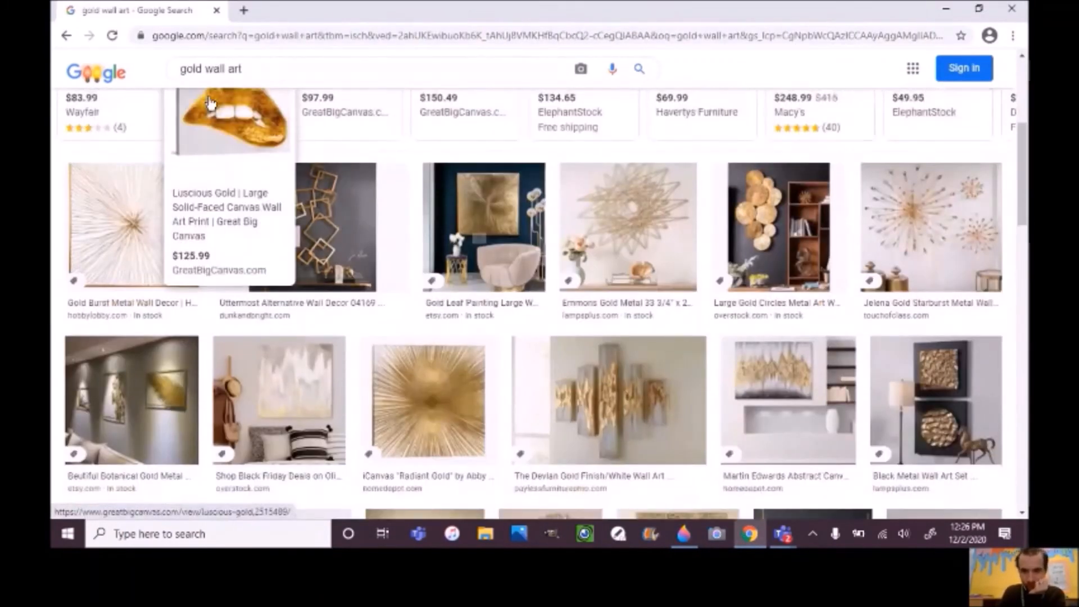
left_click(911, 208)
scroll(396, 158, "down", 2)
right_click(313, 201)
left_click(352, 351)
Switch to Paint 3D, paste the wall art image and use Magic select to cut out its four gold panels, hung above the dresser
left_click(682, 535)
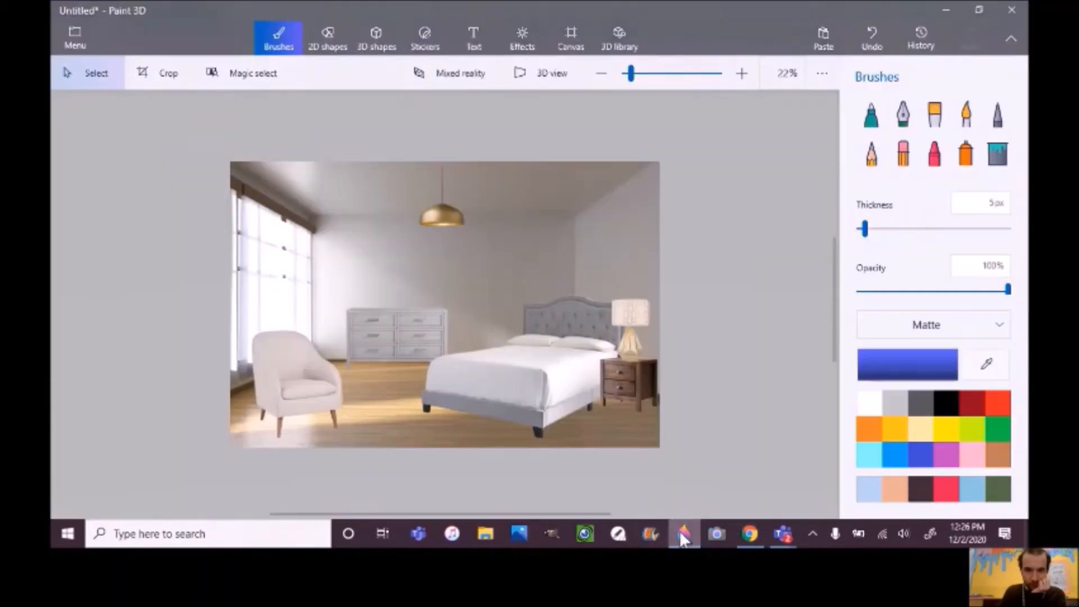
left_click(824, 39)
left_click(258, 76)
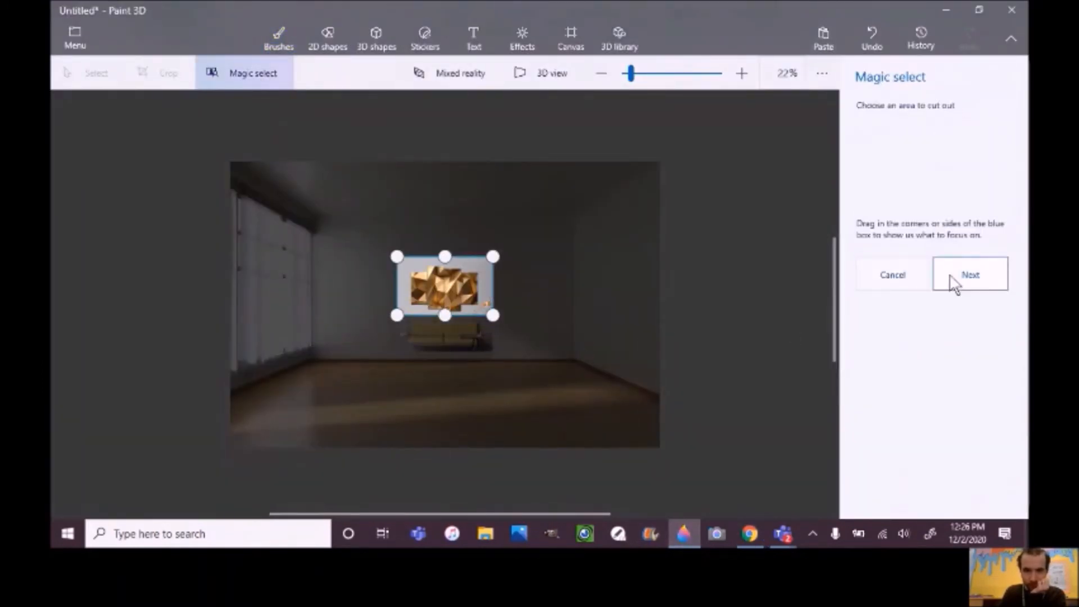
left_click(954, 284)
left_click(741, 73)
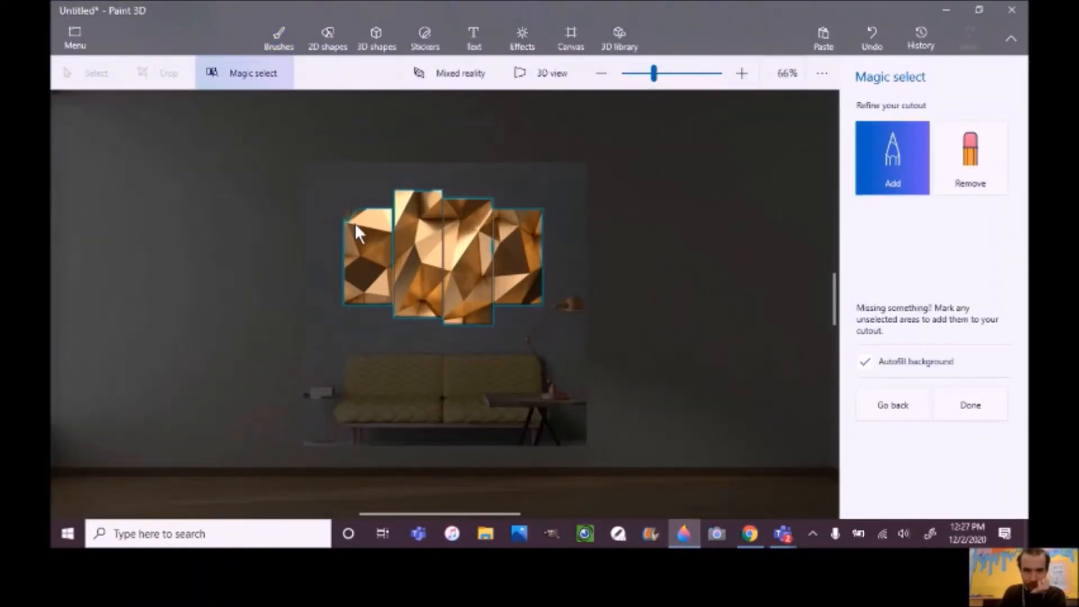
left_click(970, 406)
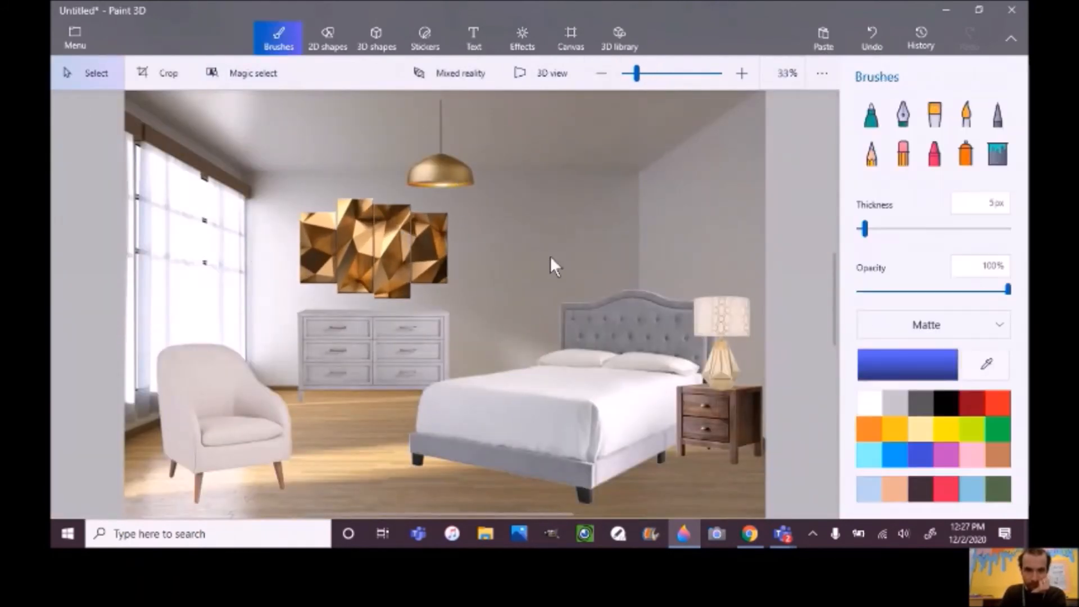
scroll(751, 374, "down", 2)
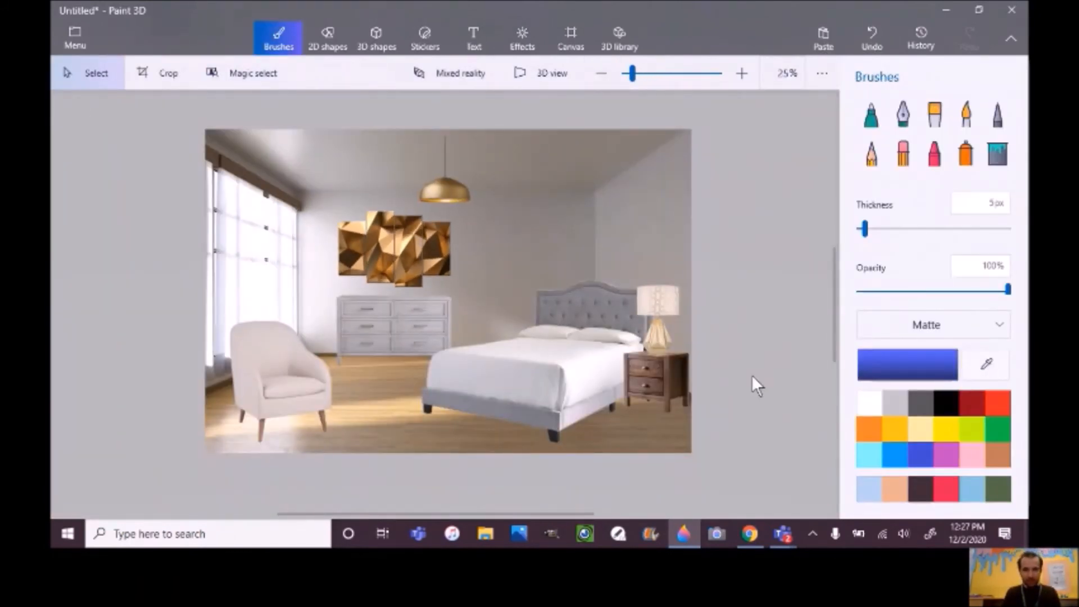